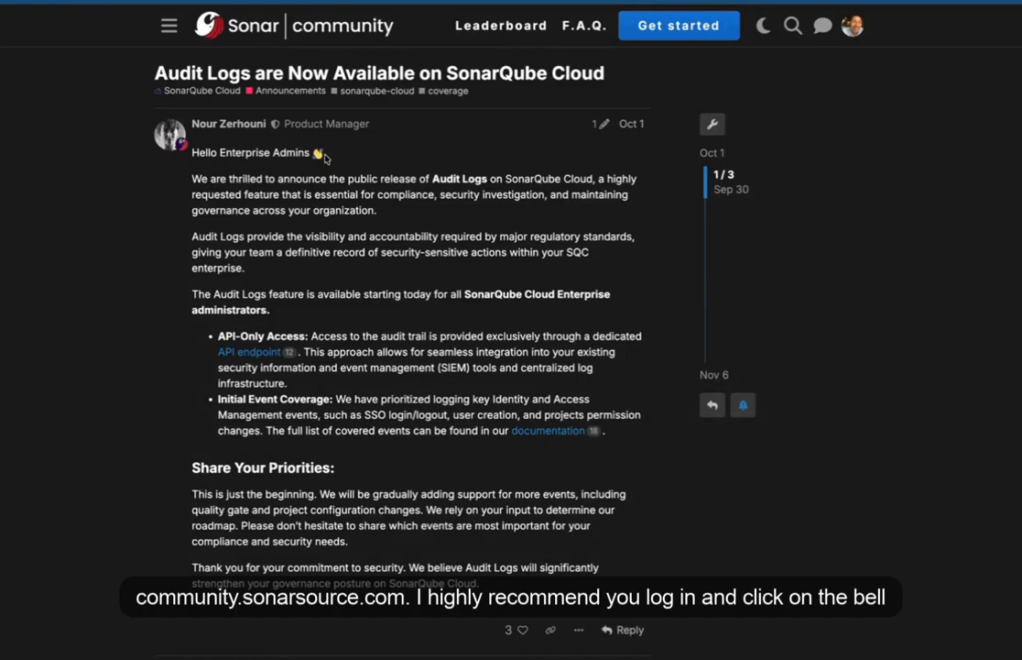
# Check the announcement topic's notification control and review the list of logged events in the Audit logs documentation
pyautogui.click(743, 406)
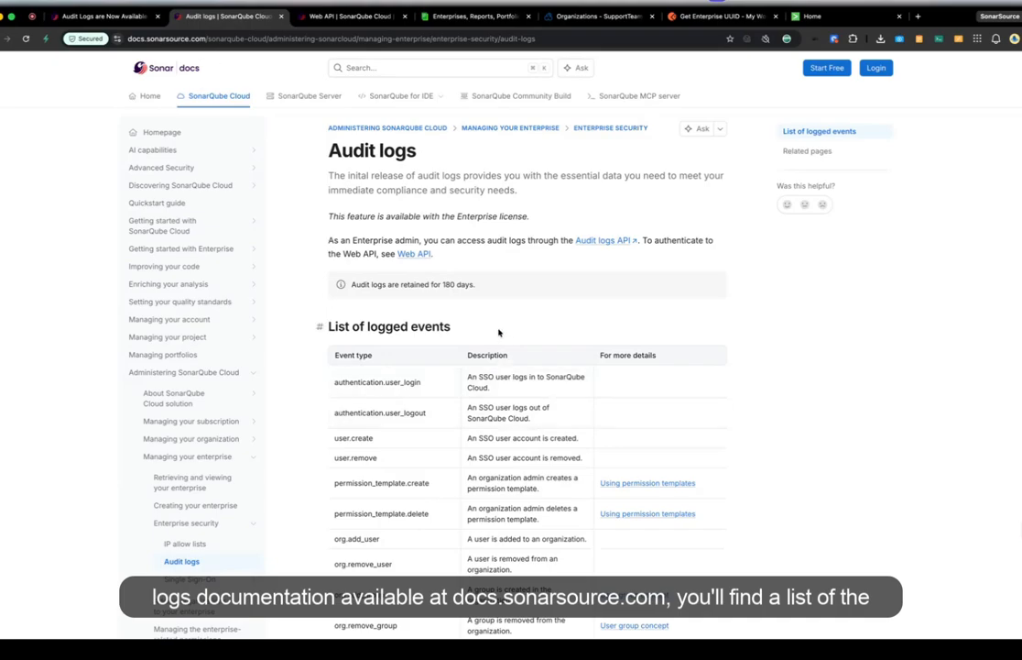
pyautogui.scroll(-2, 503, 334)
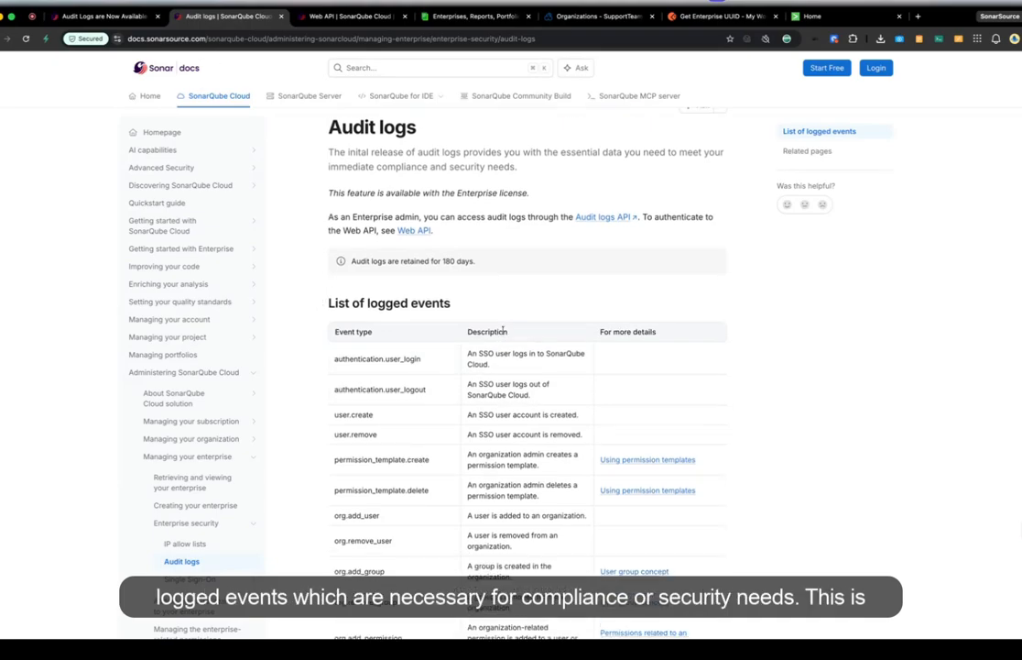
pyautogui.scroll(2, 503, 333)
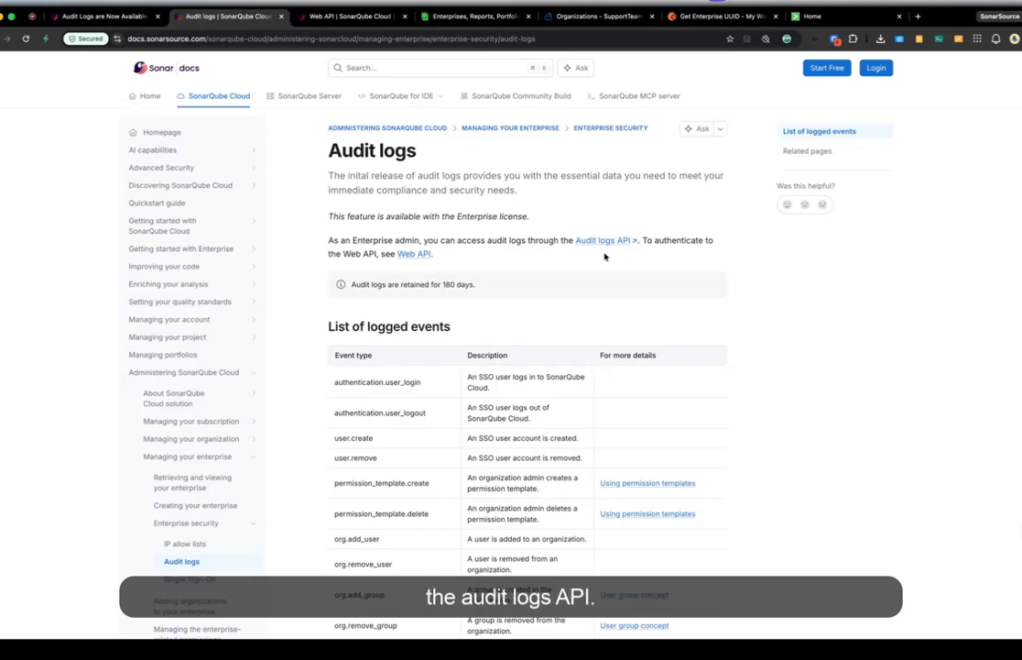
# Look up the authorization header format on the Web API documentation page and return to the Audit logs page
pyautogui.click(345, 19)
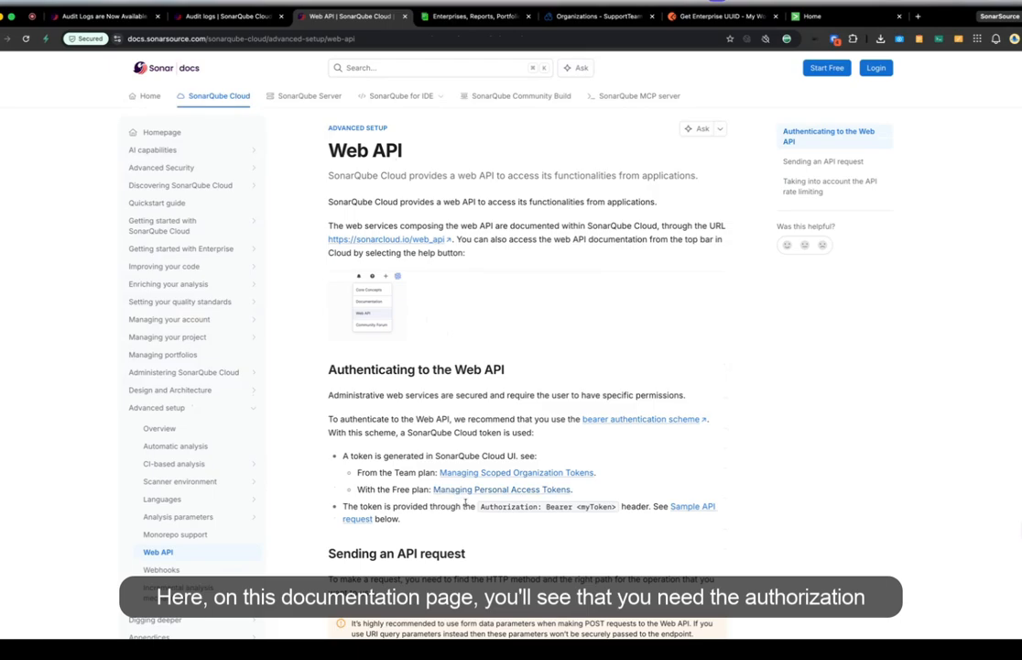
pyautogui.moveTo(479, 509); pyautogui.dragTo(617, 513)
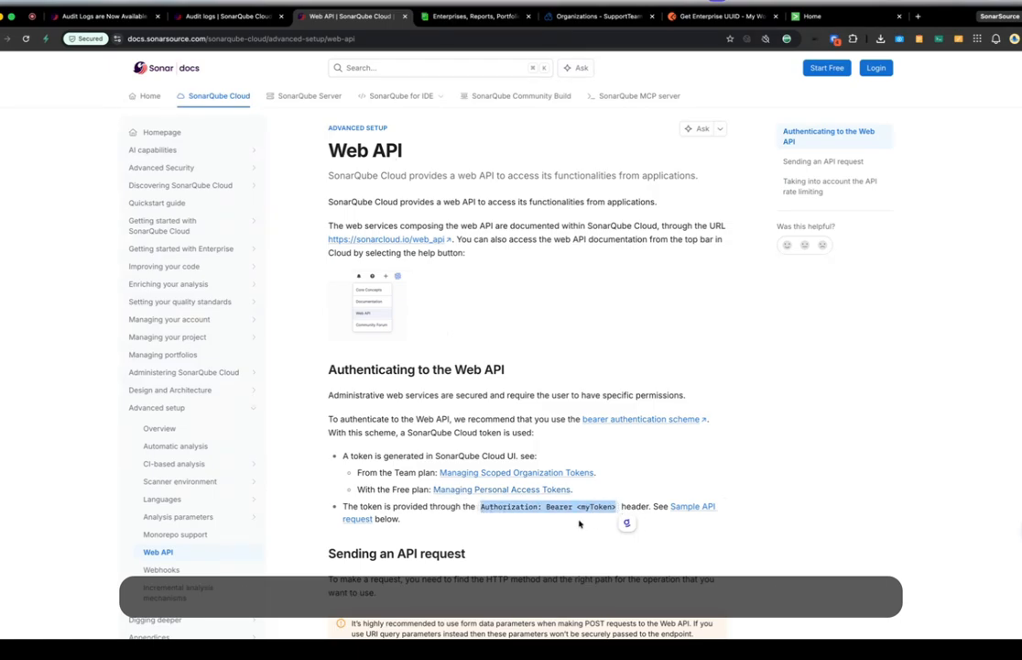
pyautogui.click(227, 15)
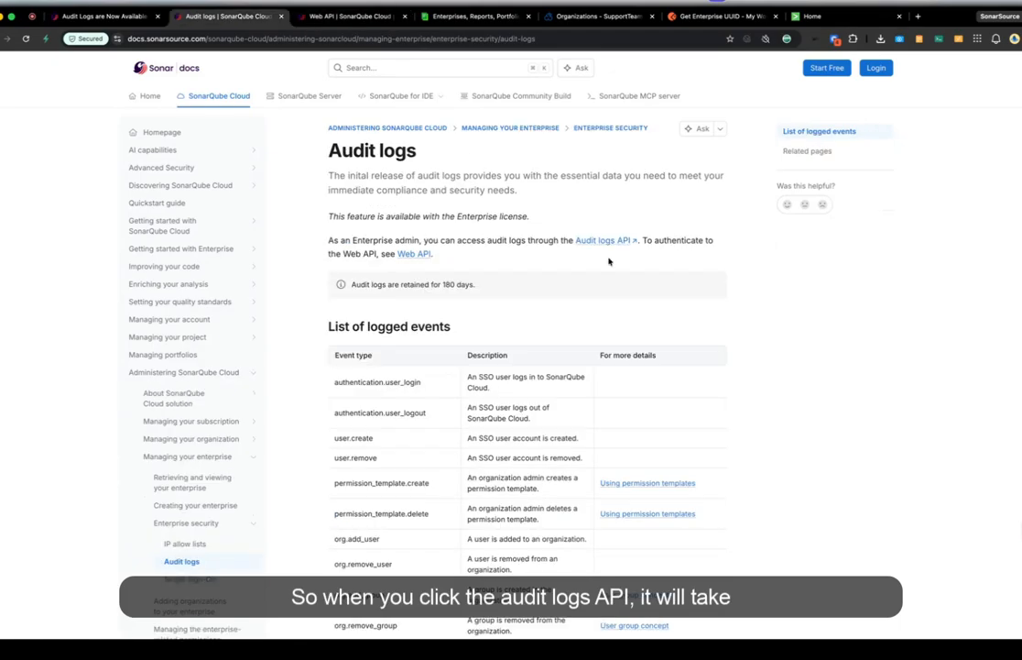
# Open the Audit logs API reference and examine the enterpriseUuid parameter of the GET /download endpoint
pyautogui.click(600, 244)
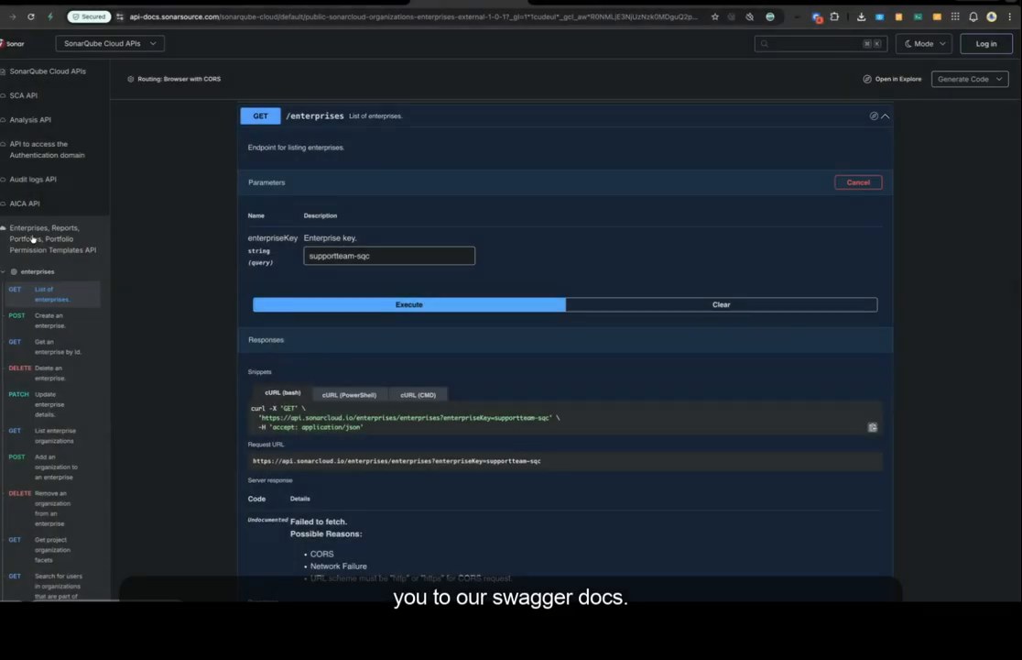
pyautogui.scroll(4, 296, 248)
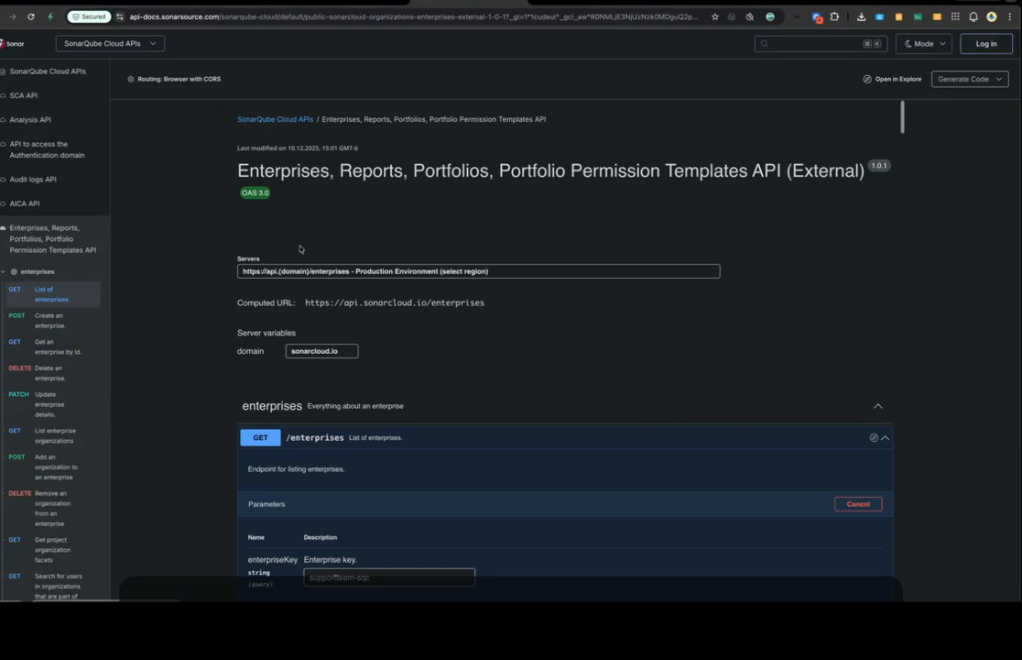
pyautogui.click(33, 179)
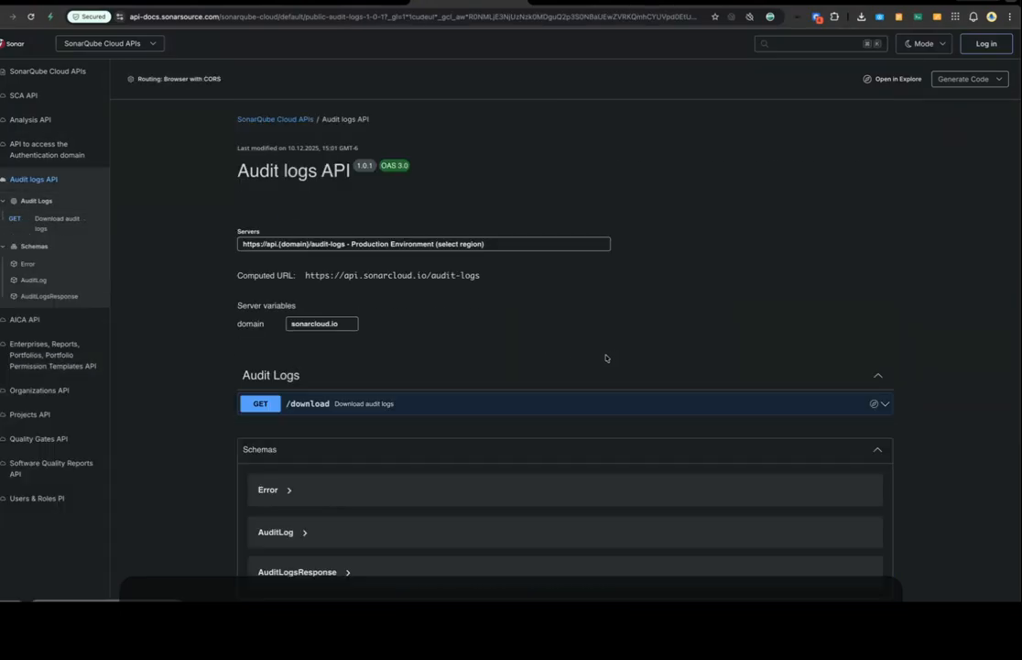
pyautogui.click(552, 403)
pyautogui.scroll(-3, 458, 413)
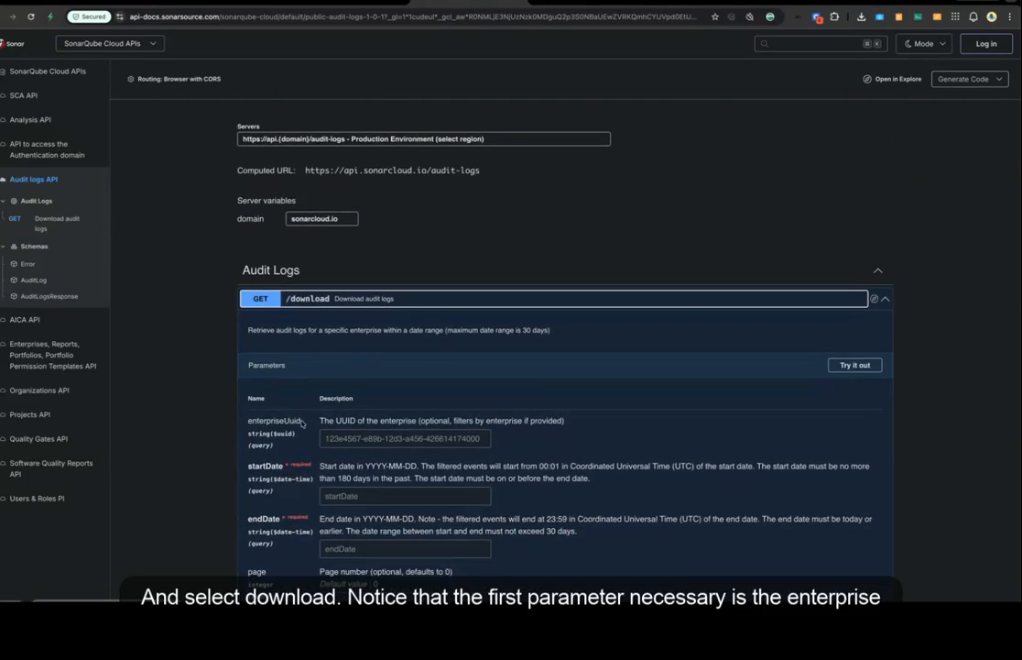
pyautogui.moveTo(303, 423); pyautogui.dragTo(326, 423)
pyautogui.click(326, 422)
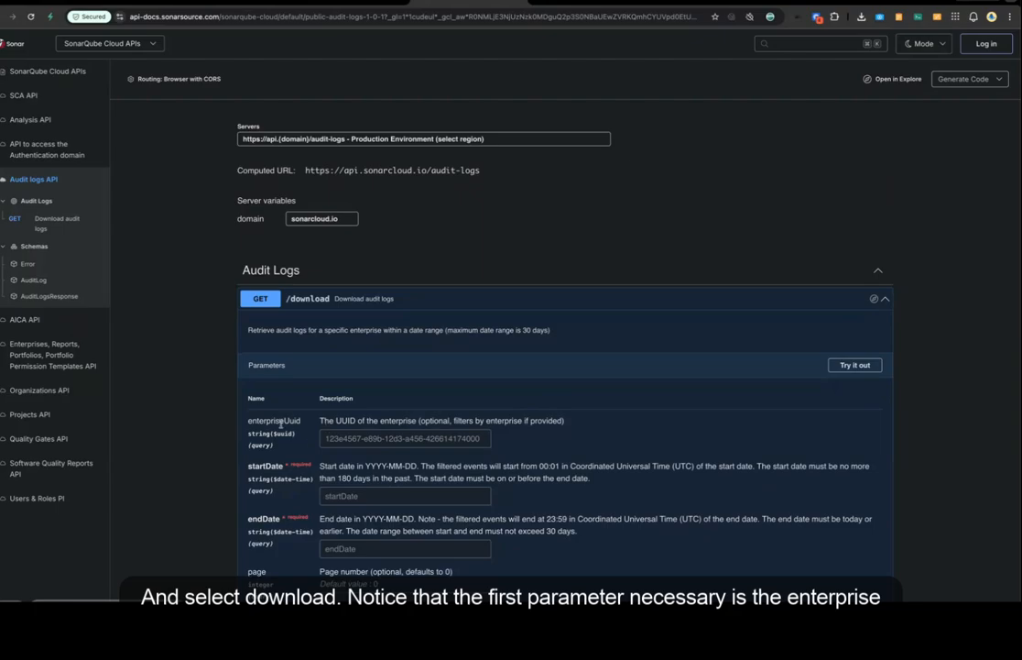
pyautogui.doubleClick(281, 423)
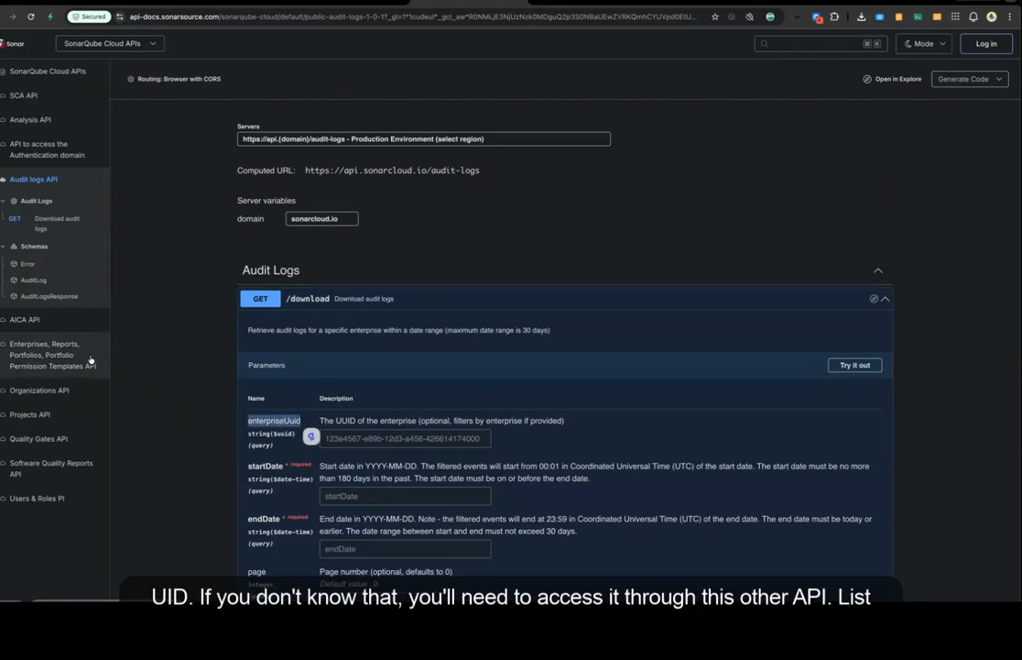
# Open the Enterprises API reference and set its server to Production Environment with the domain sonarcloud.io
pyautogui.click(40, 358)
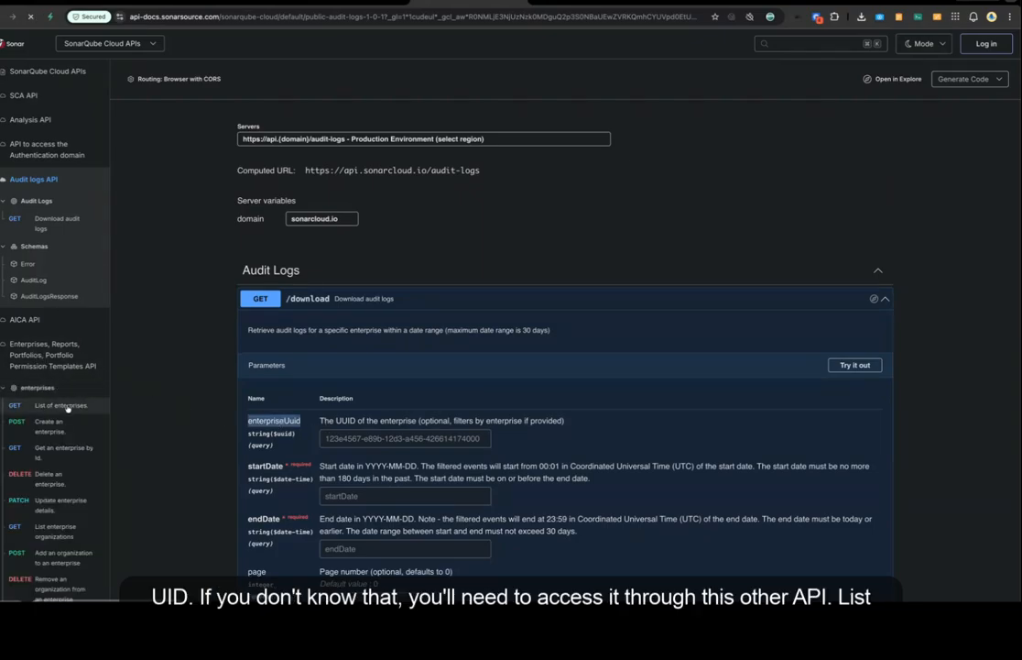
pyautogui.click(66, 405)
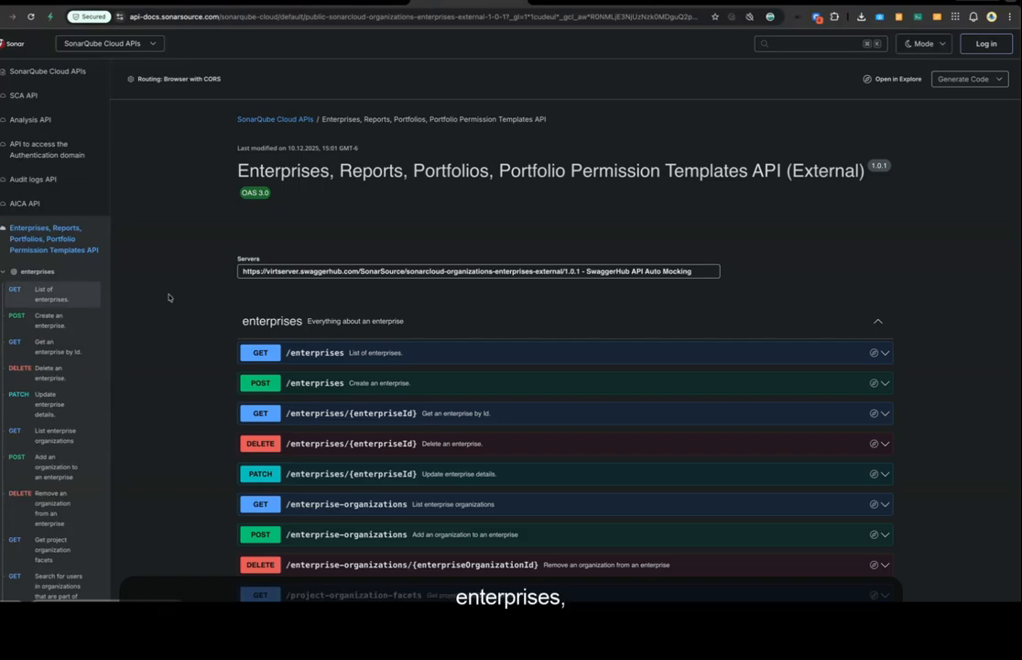
pyautogui.click(459, 271)
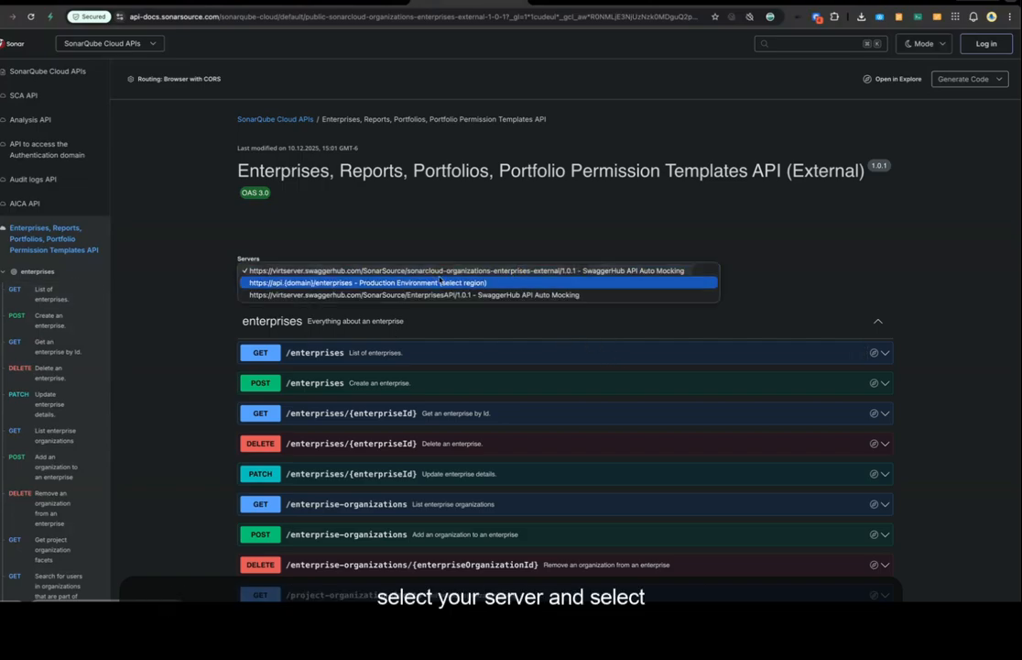
pyautogui.click(386, 283)
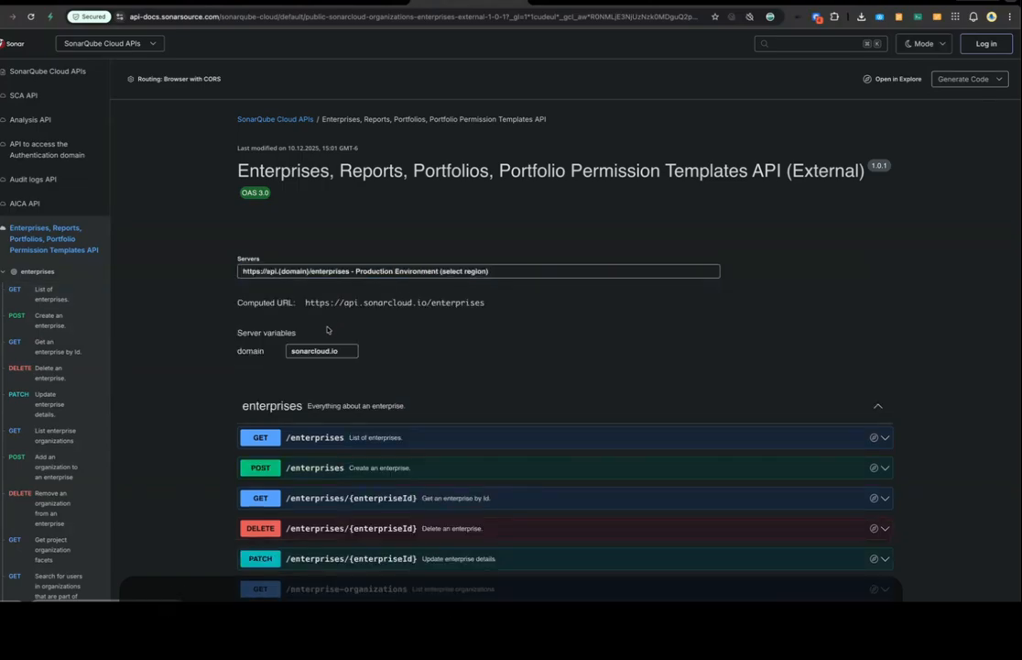
pyautogui.click(321, 352)
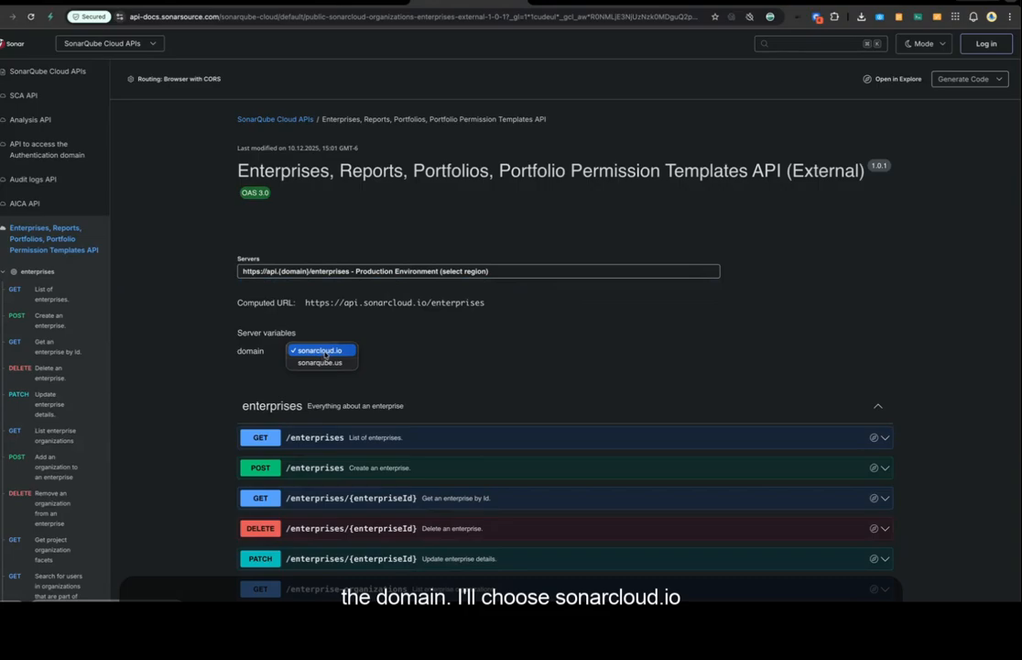
pyautogui.click(321, 351)
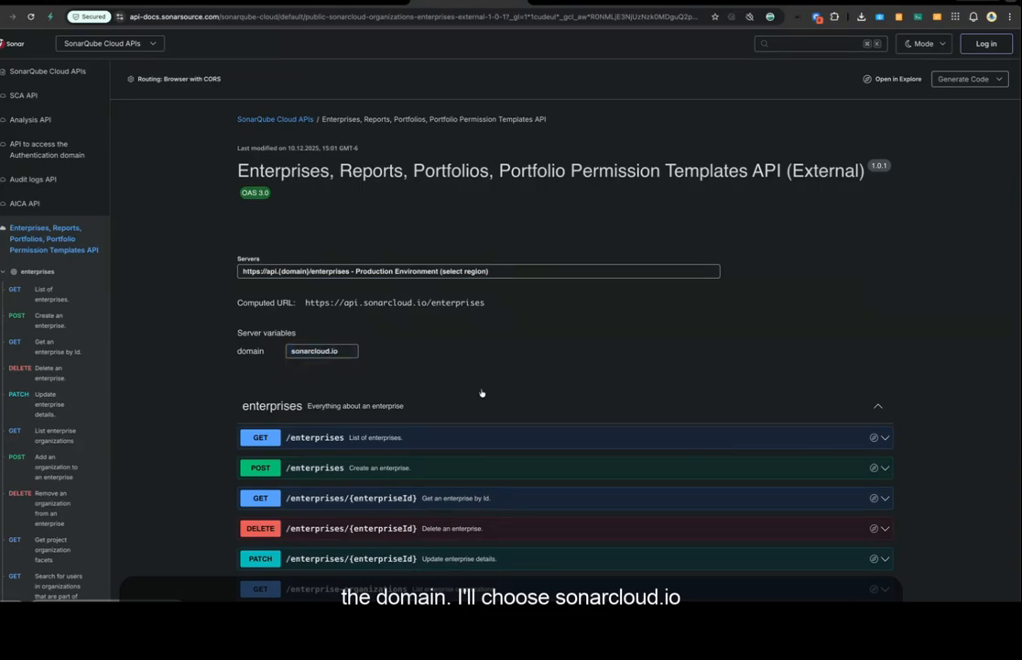
# Expand the GET /enterprises endpoint for listing enterprises and enable trying it out
pyautogui.click(511, 437)
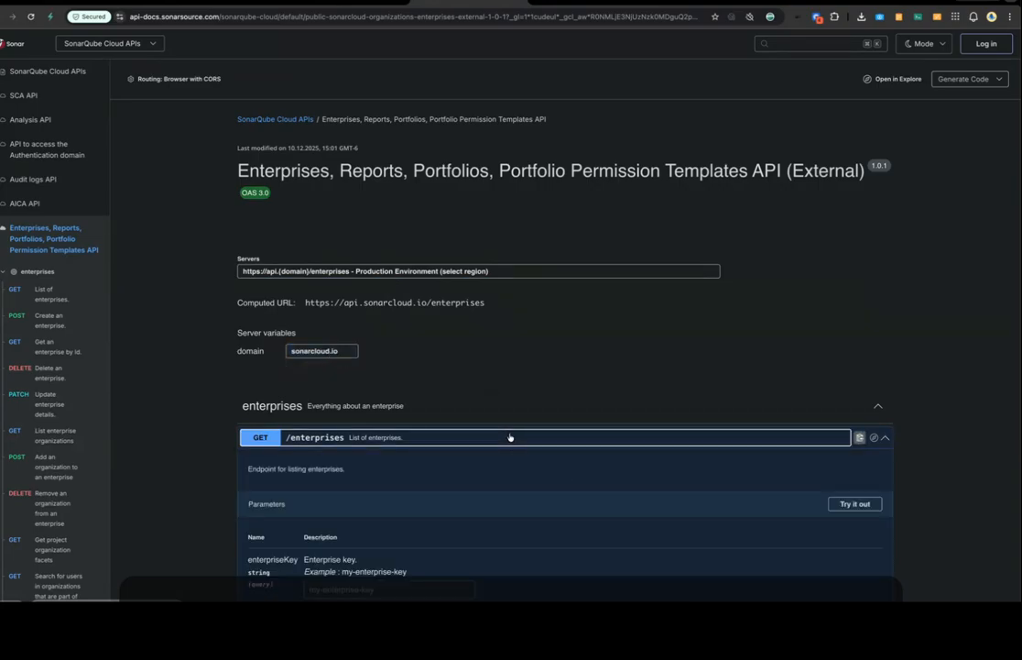
pyautogui.scroll(-2, 506, 440)
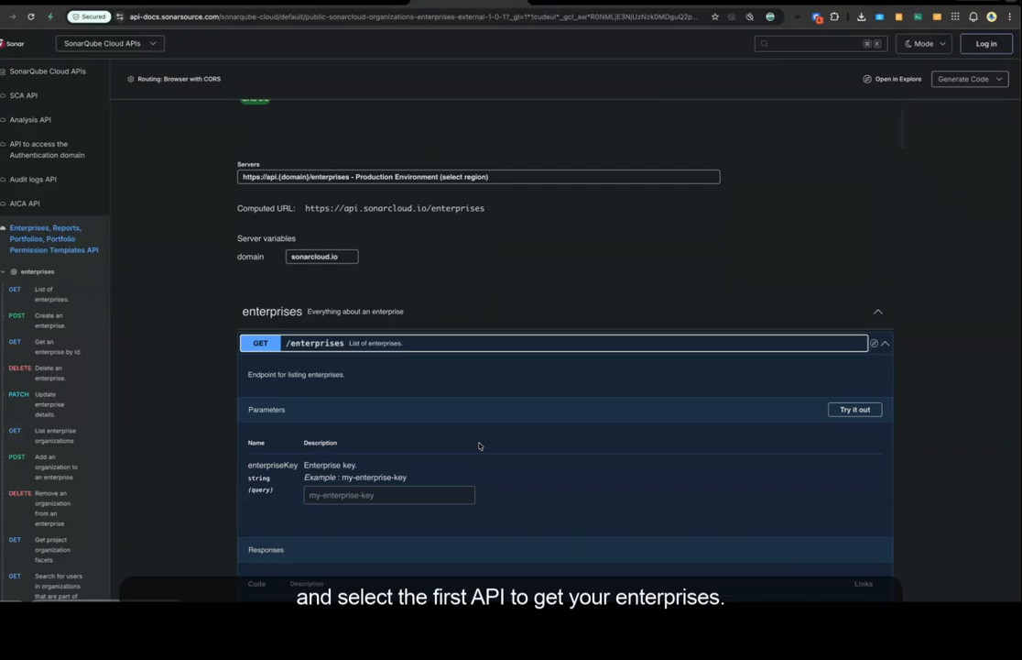
pyautogui.scroll(2, 479, 446)
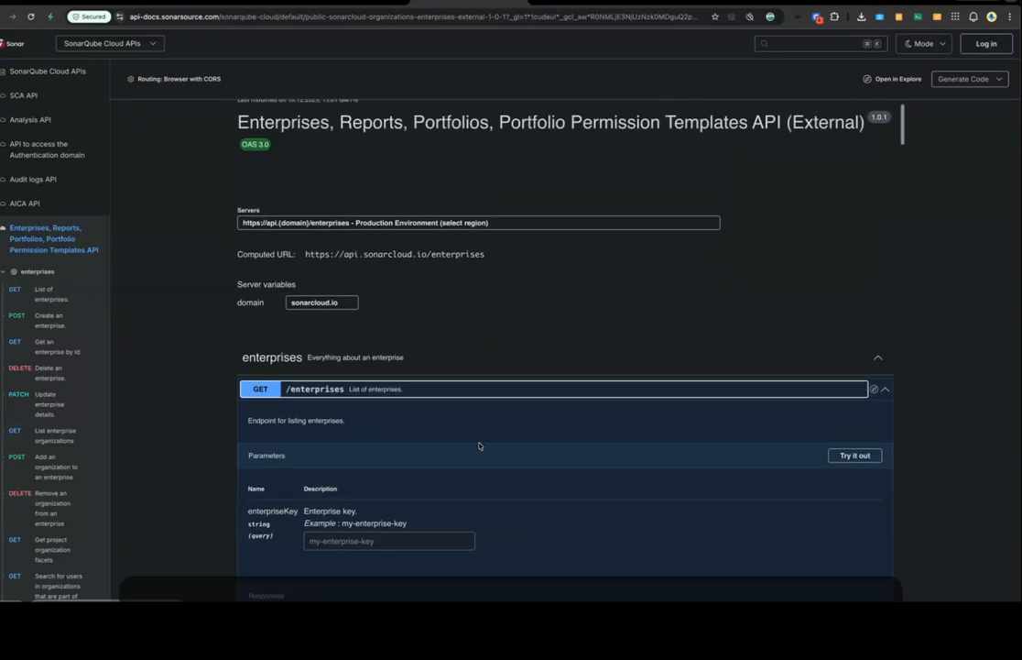
pyautogui.click(854, 457)
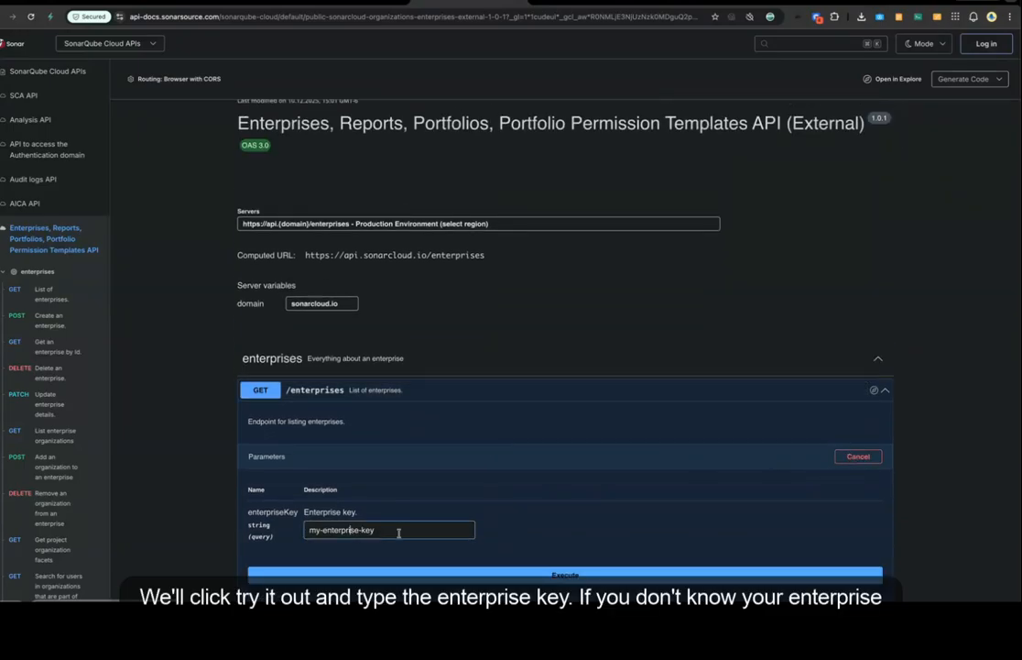
# Replace the sample enterpriseKey with supportteam-sqc, taken from the SonarQube Cloud enterprise page URL, and execute the request
pyautogui.moveTo(398, 533); pyautogui.dragTo(285, 522)
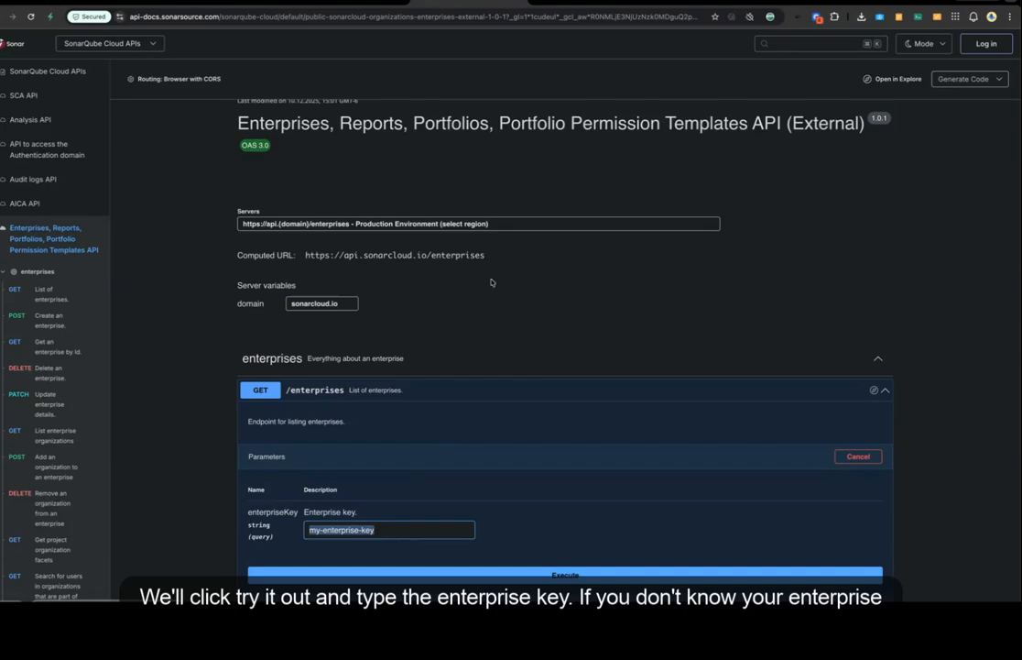
pyautogui.click(579, 2)
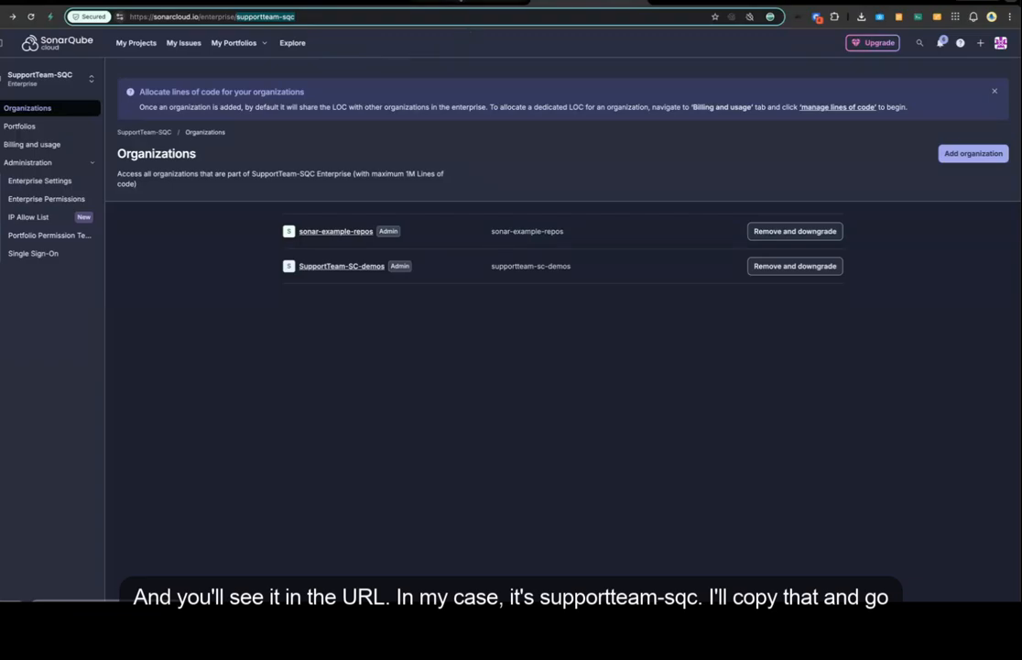
pyautogui.click(462, 1)
pyautogui.write('supportteam-sqc')
pyautogui.scroll(-1, 443, 470)
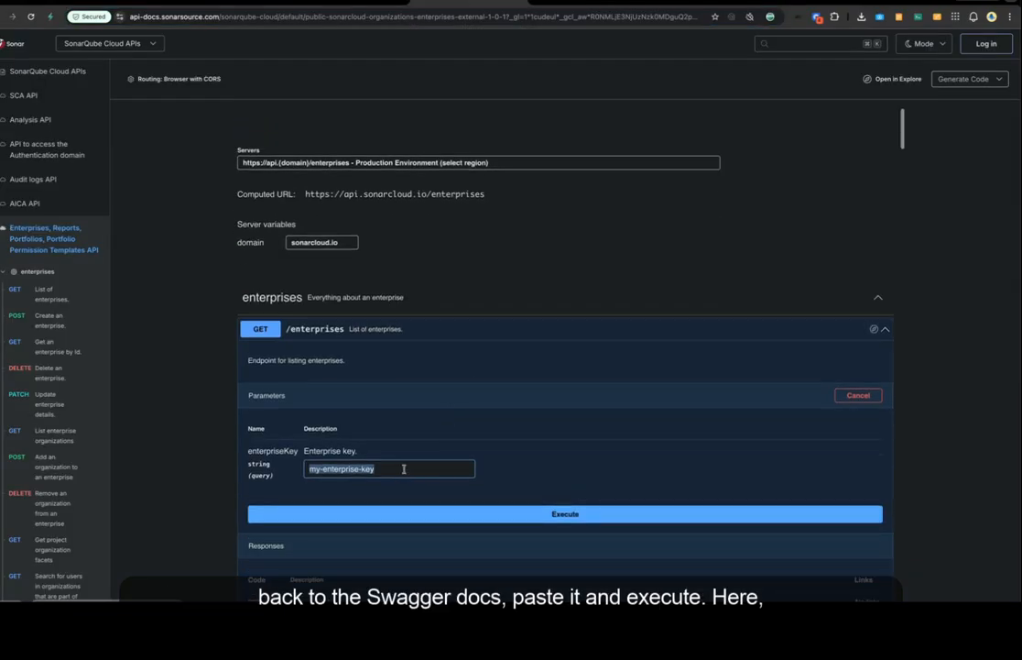
pyautogui.click(623, 516)
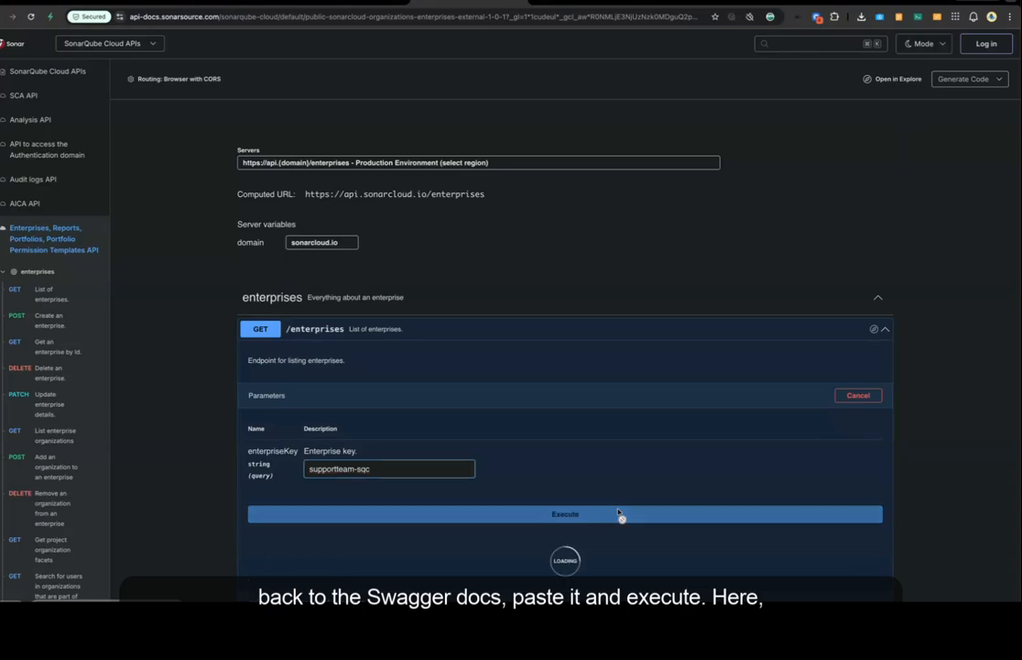
# Examine the generated cURL (bash) snippet for the GET /enterprises request
pyautogui.scroll(-1, 600, 472)
pyautogui.scroll(-1, 601, 473)
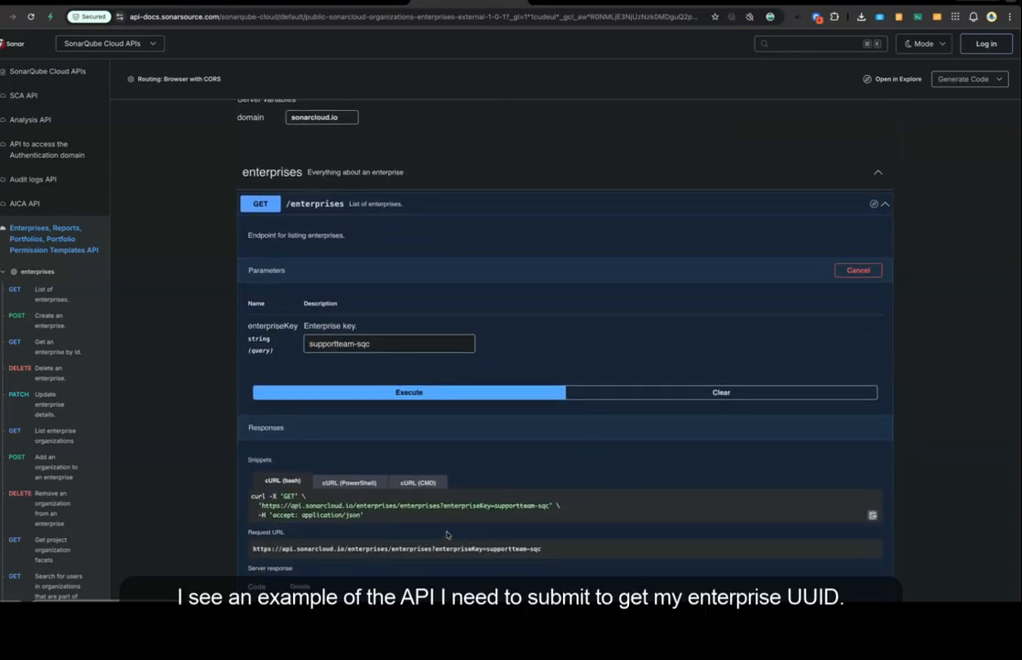
pyautogui.tripleClick(400, 518)
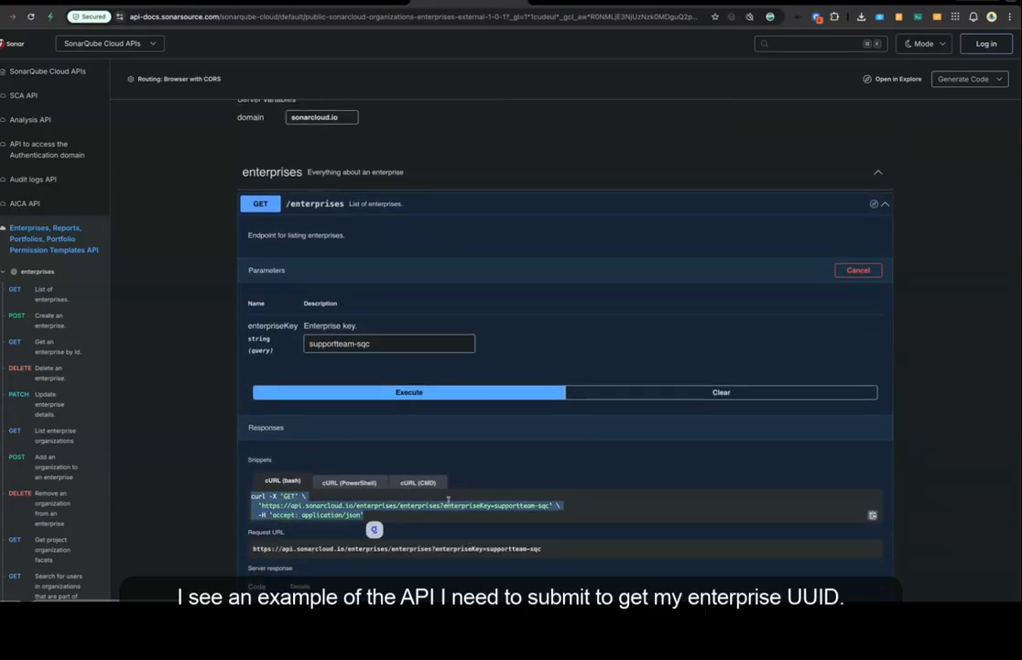
pyautogui.click(621, 533)
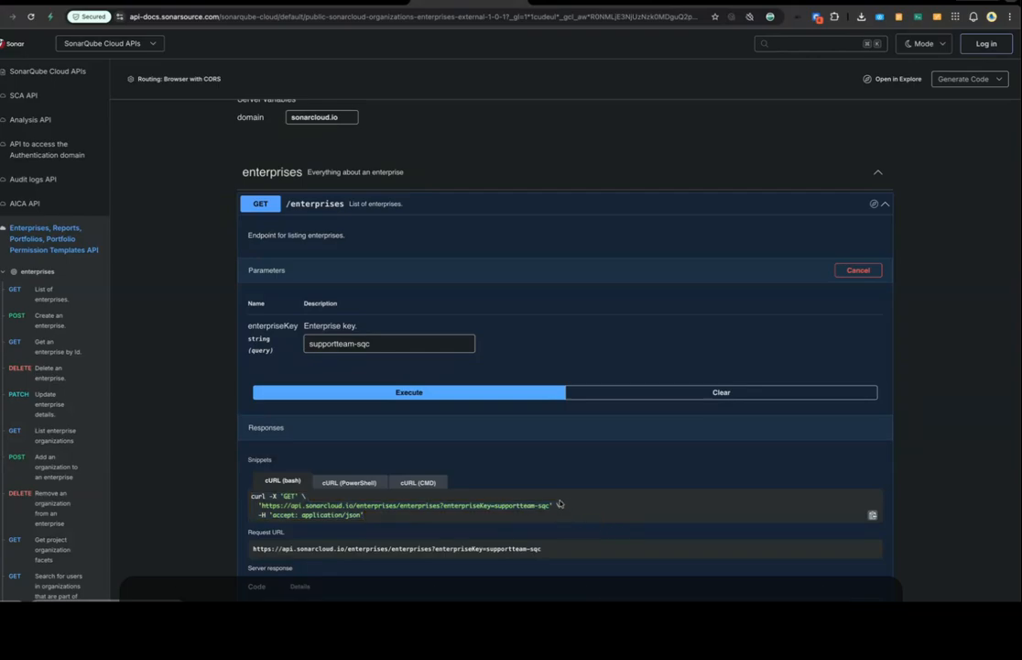
pyautogui.scroll(1, 559, 504)
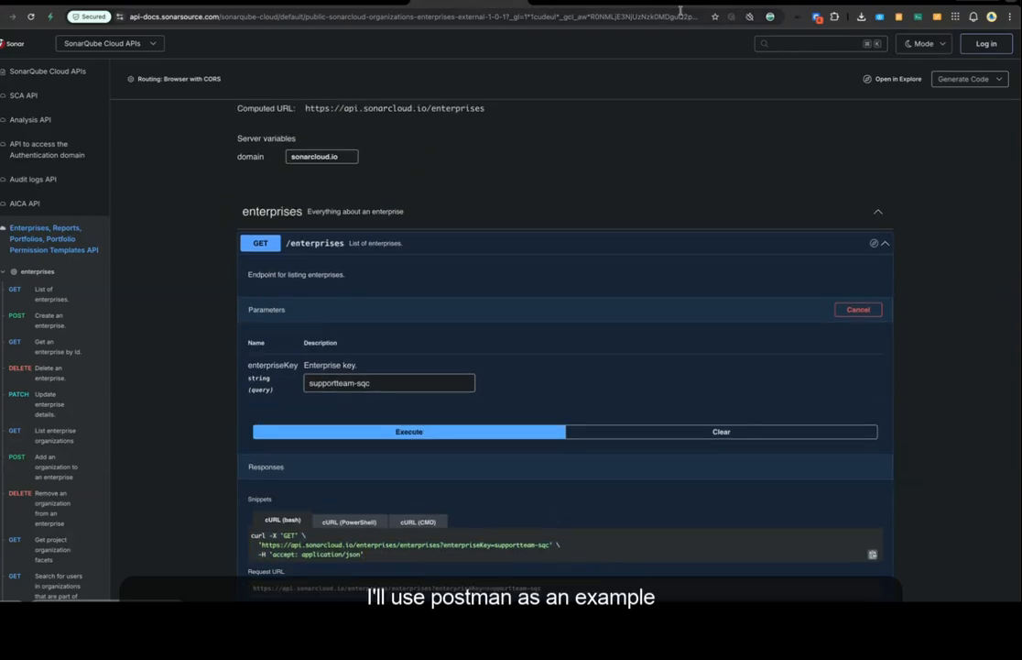
# Switch to Postman and check the Bearer Token authorization and query parameters of the Get Enterprise UUID request
pyautogui.click(683, 3)
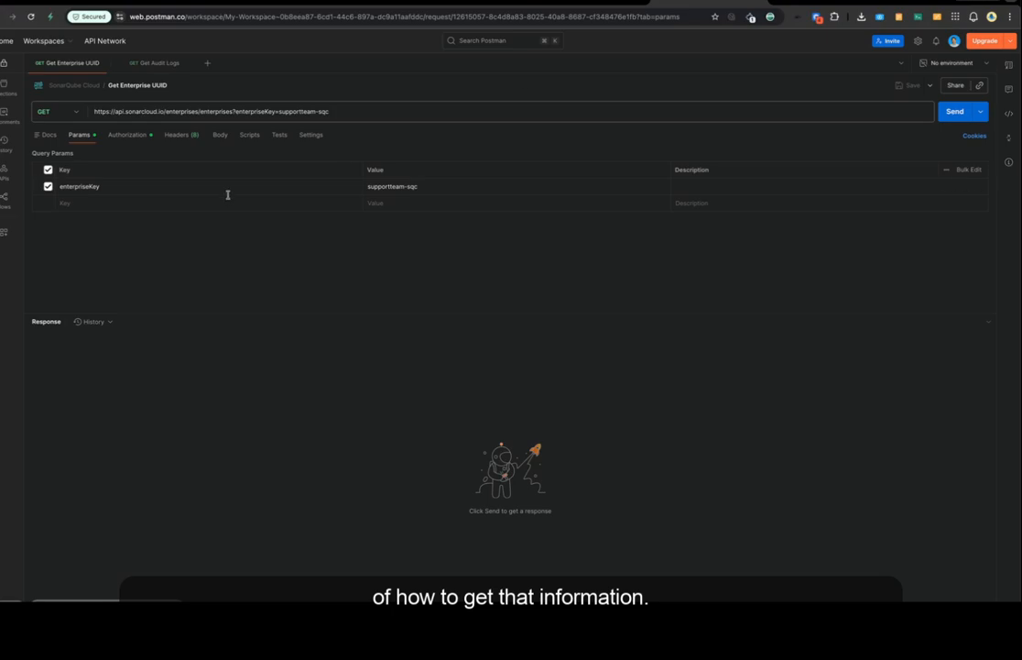
pyautogui.click(121, 134)
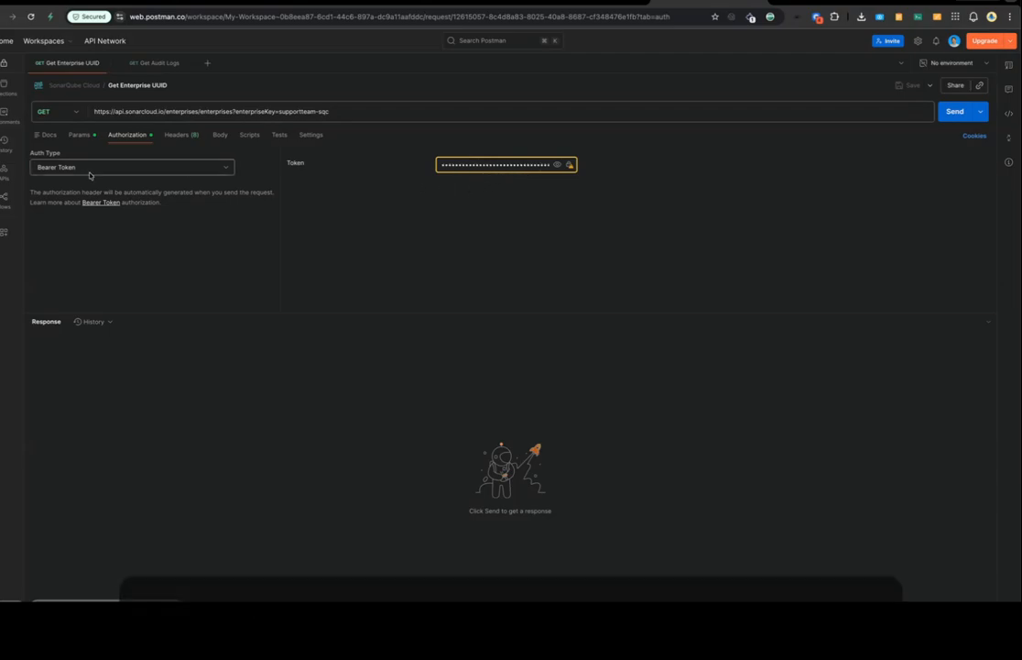
pyautogui.click(81, 139)
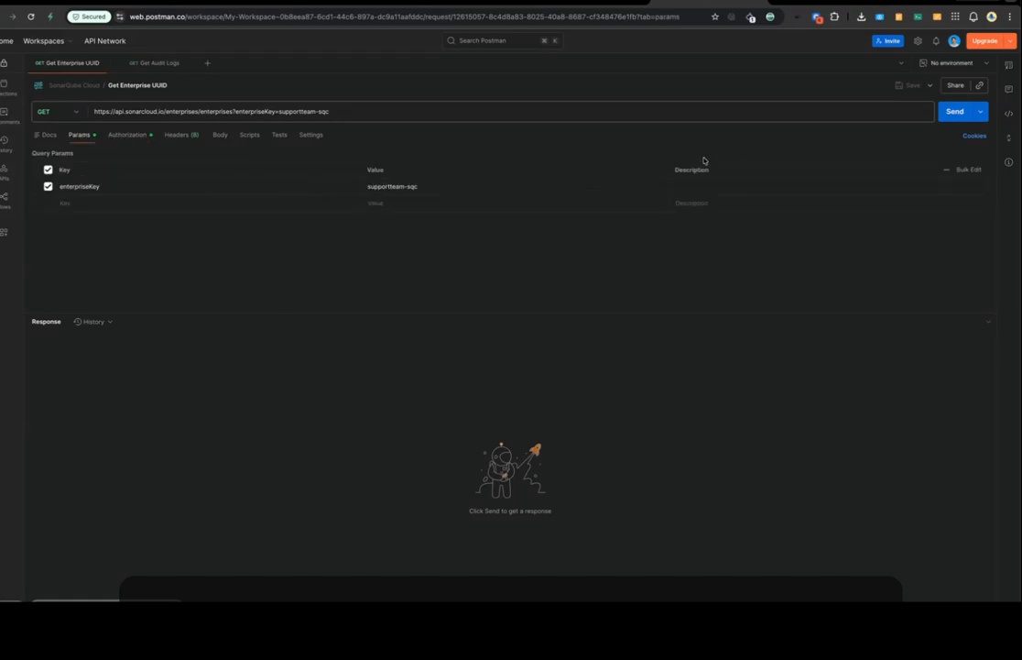
# Send the Get Enterprise UUID request and select the enterprise's id value in the JSON response
pyautogui.click(958, 114)
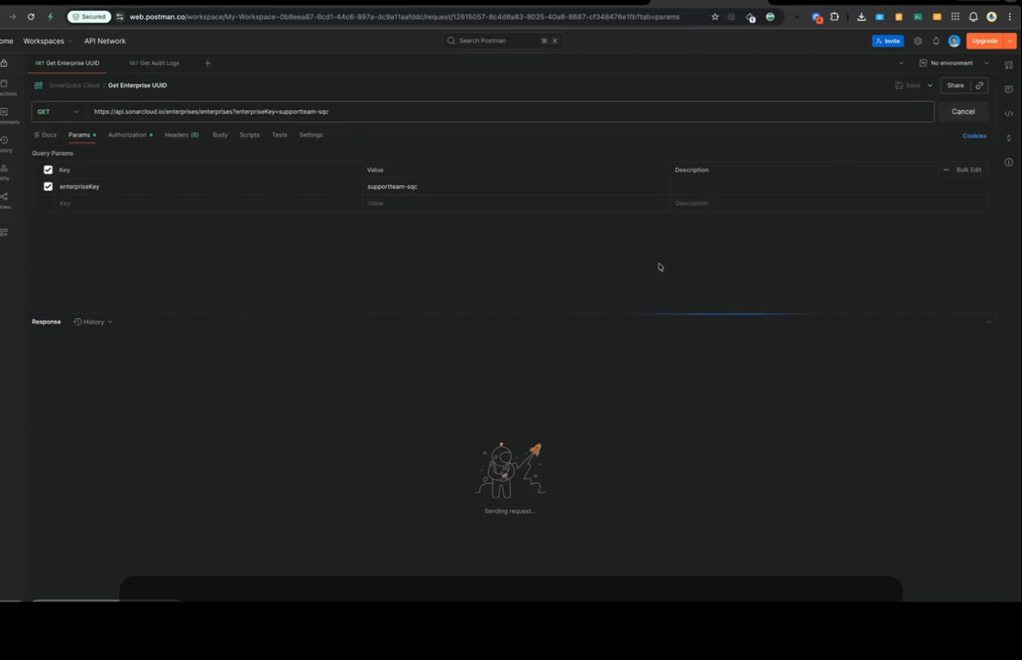
pyautogui.moveTo(247, 373); pyautogui.dragTo(114, 373)
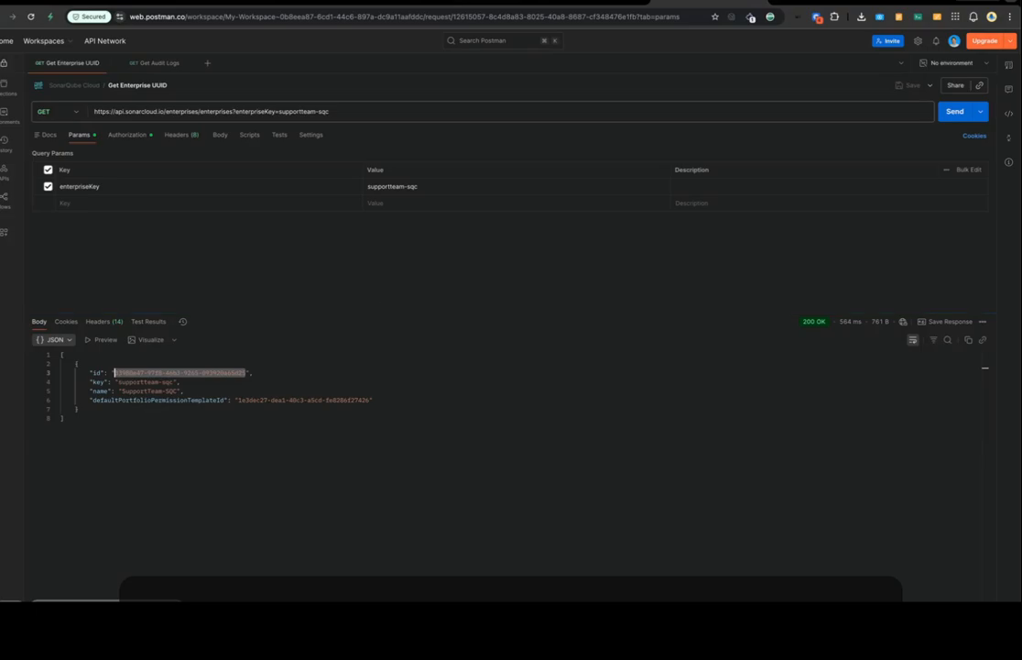
# Switch to the SonarQube Cloud API docs and enable trying out the Audit logs API's GET /download endpoint on the sonarcloud.io domain
pyautogui.click(395, 3)
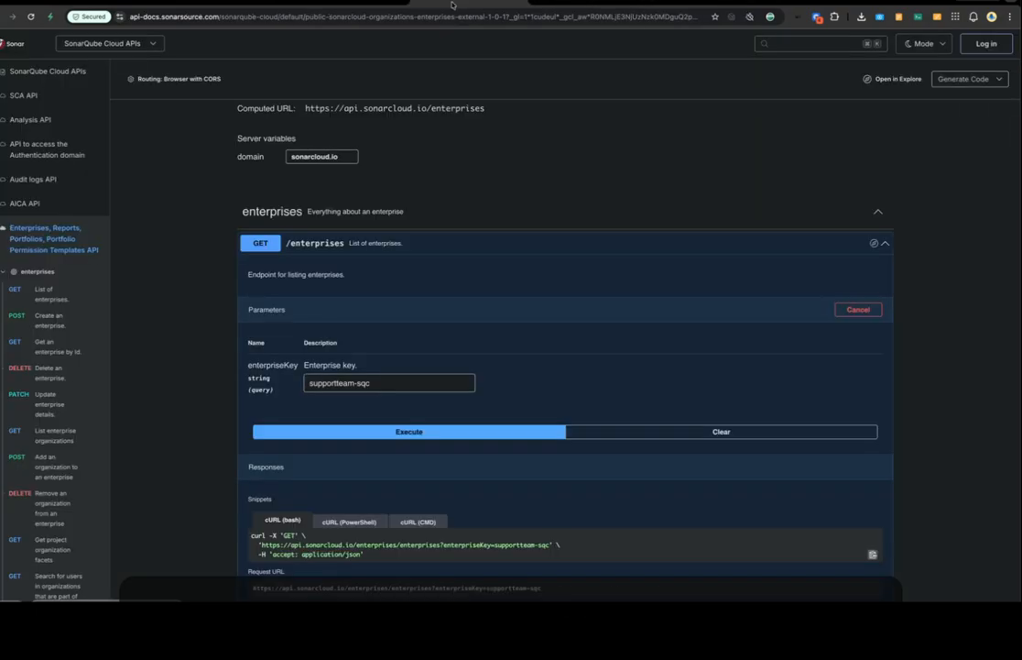
pyautogui.click(54, 182)
pyautogui.click(64, 218)
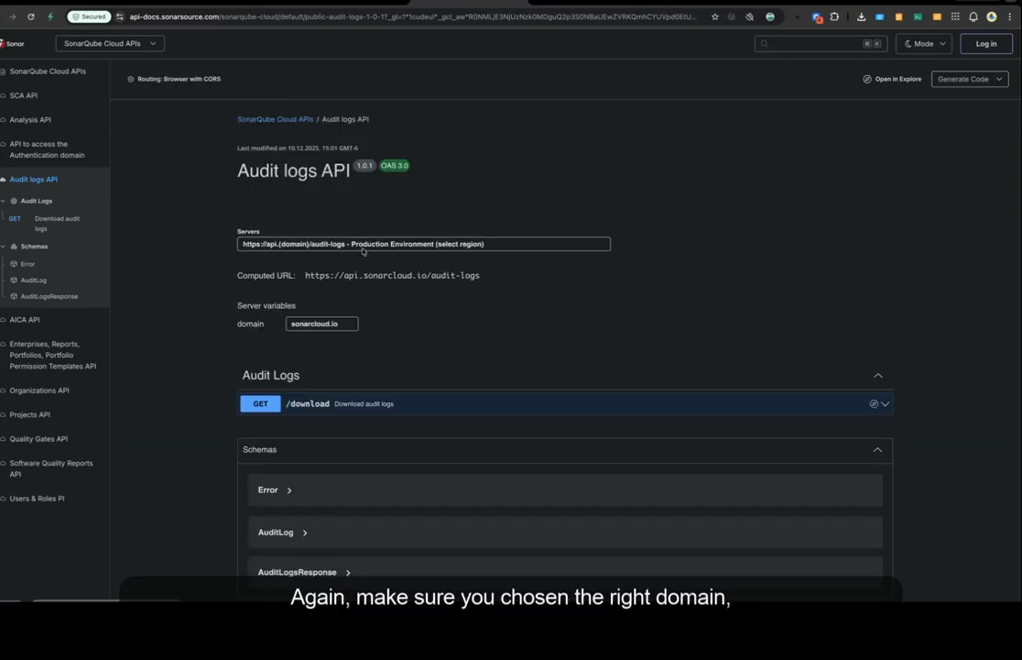
pyautogui.click(341, 328)
pyautogui.click(325, 324)
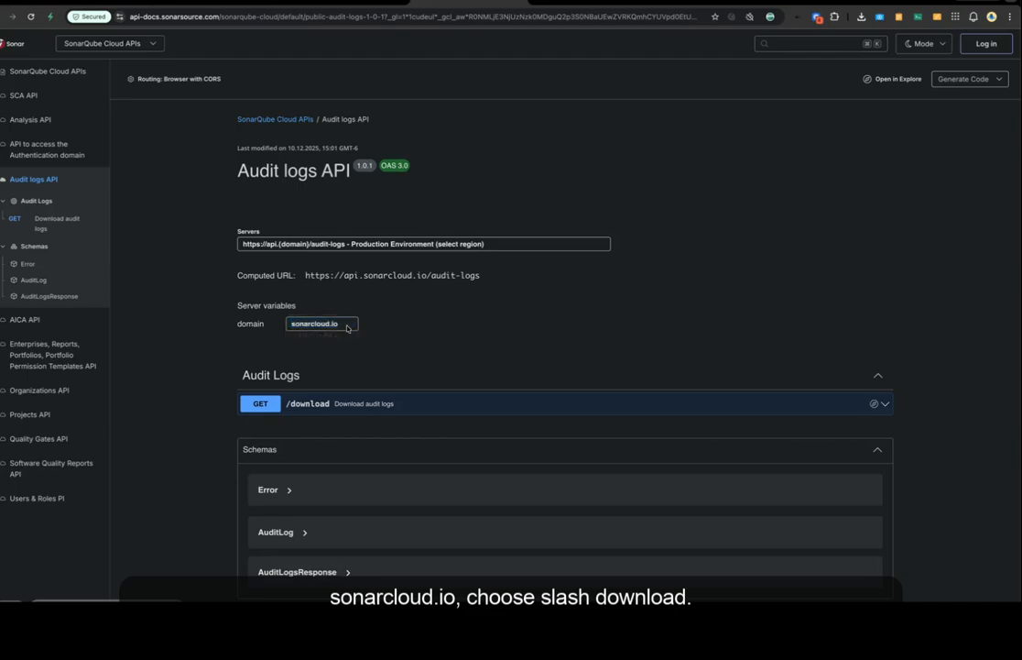
pyautogui.click(409, 404)
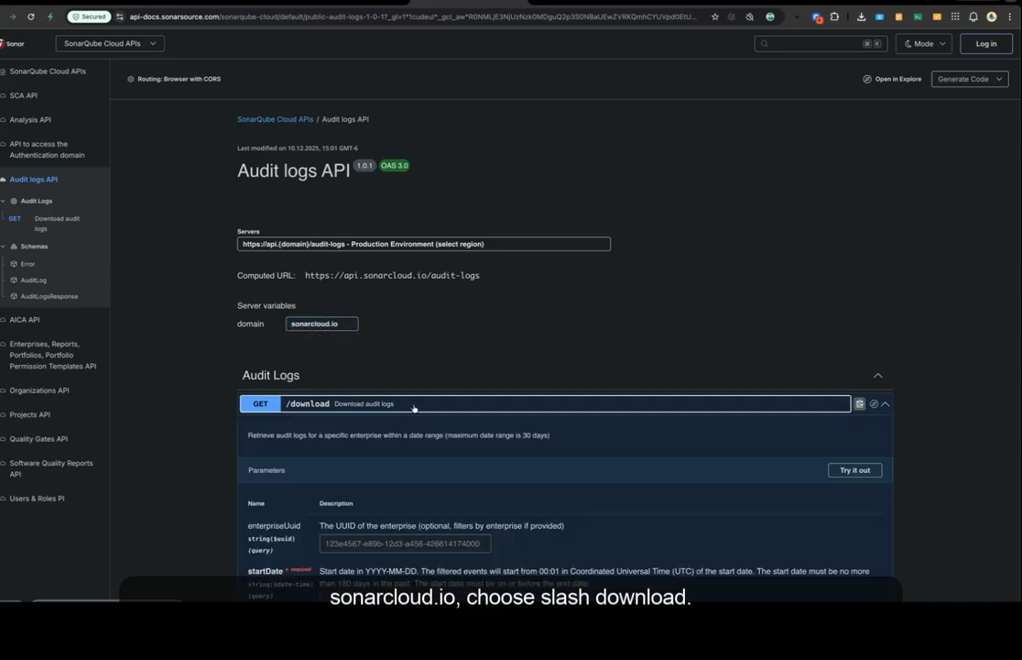
pyautogui.scroll(-1, 824, 440)
pyautogui.click(836, 441)
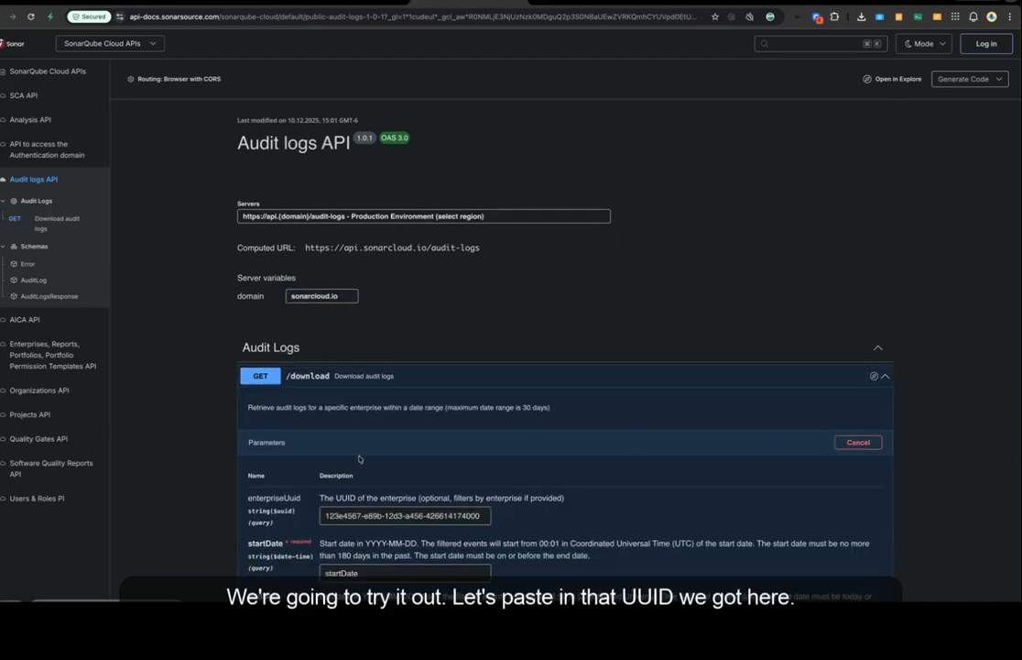
# Replace the sample enterpriseUuid value with the enterprise id taken from the Get Enterprise UUID response in Postman
pyautogui.scroll(-2, 388, 451)
pyautogui.click(404, 445)
pyautogui.write('supportteam-sqc')
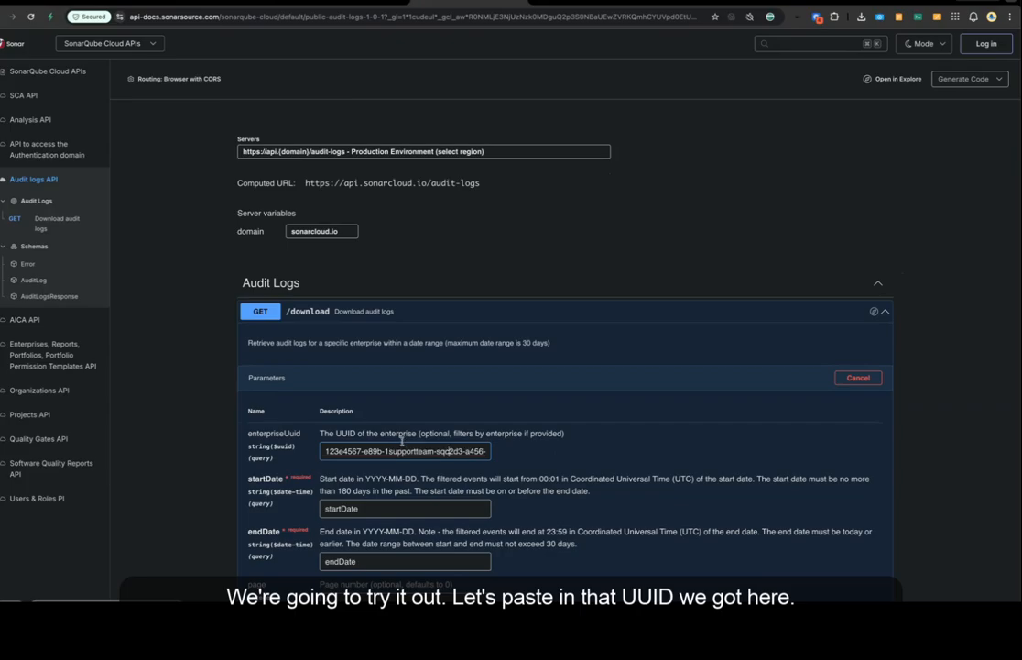
pyautogui.hotkey('ctrl', 'a')
pyautogui.click(699, 3)
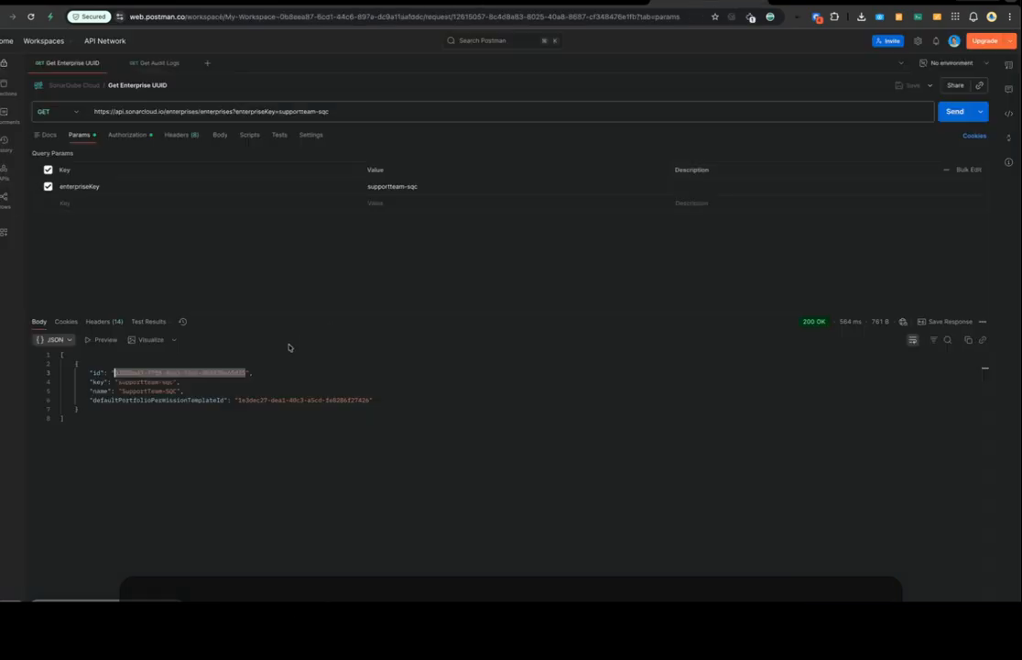
pyautogui.click(484, 4)
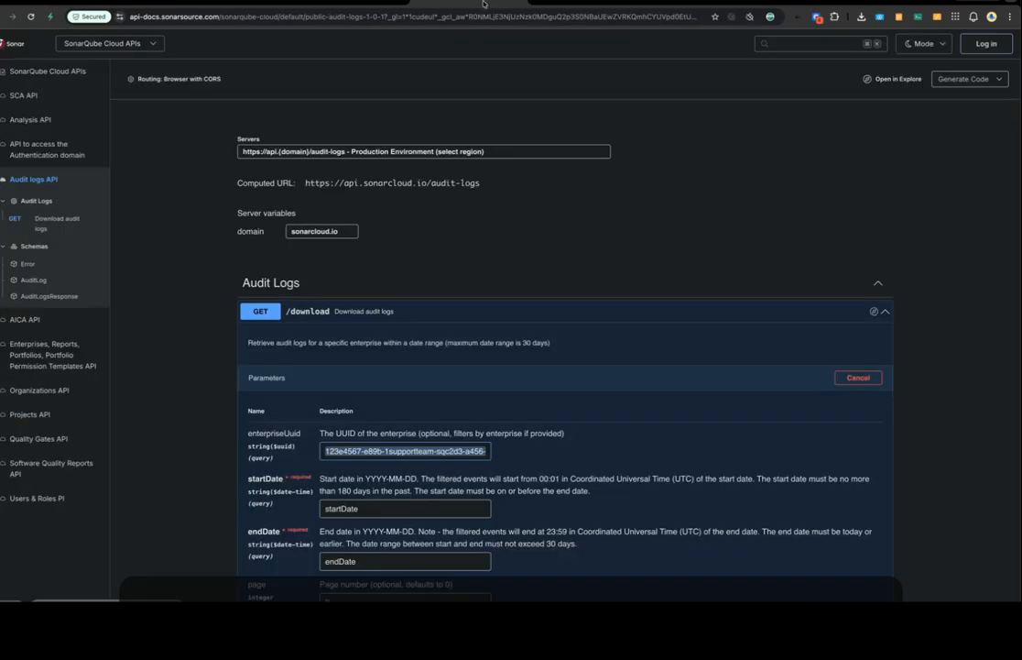
pyautogui.hotkey('ctrl', 'v')
pyautogui.scroll(-1, 369, 420)
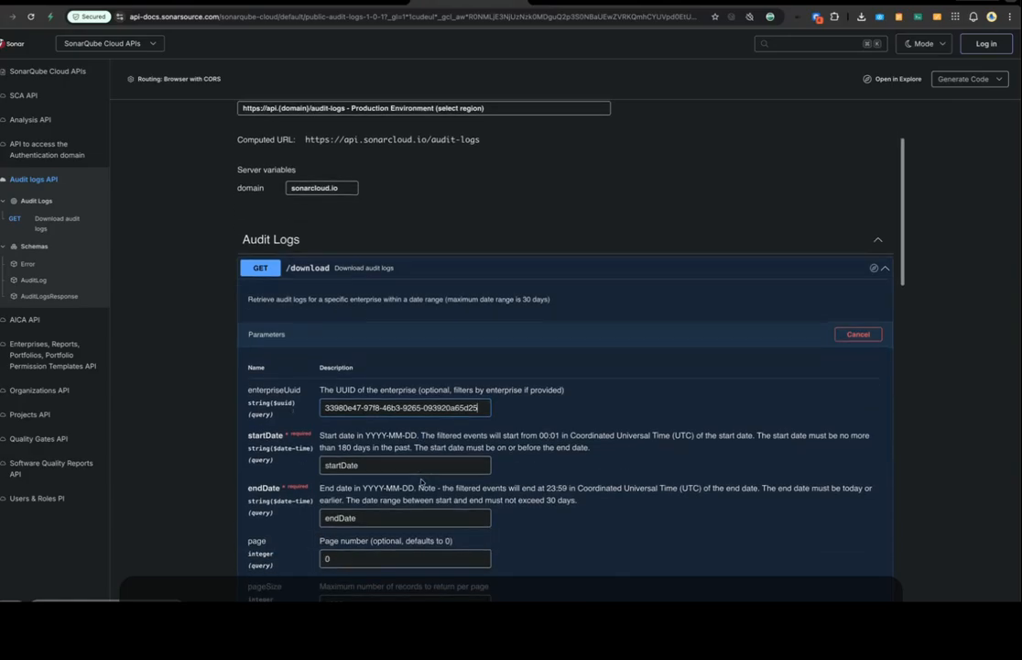
# Set startDate to 2025-10-11 and endDate to 2025-11-10, and check the note on the maximum date range
pyautogui.click(389, 468)
pyautogui.write('2025-10-11')
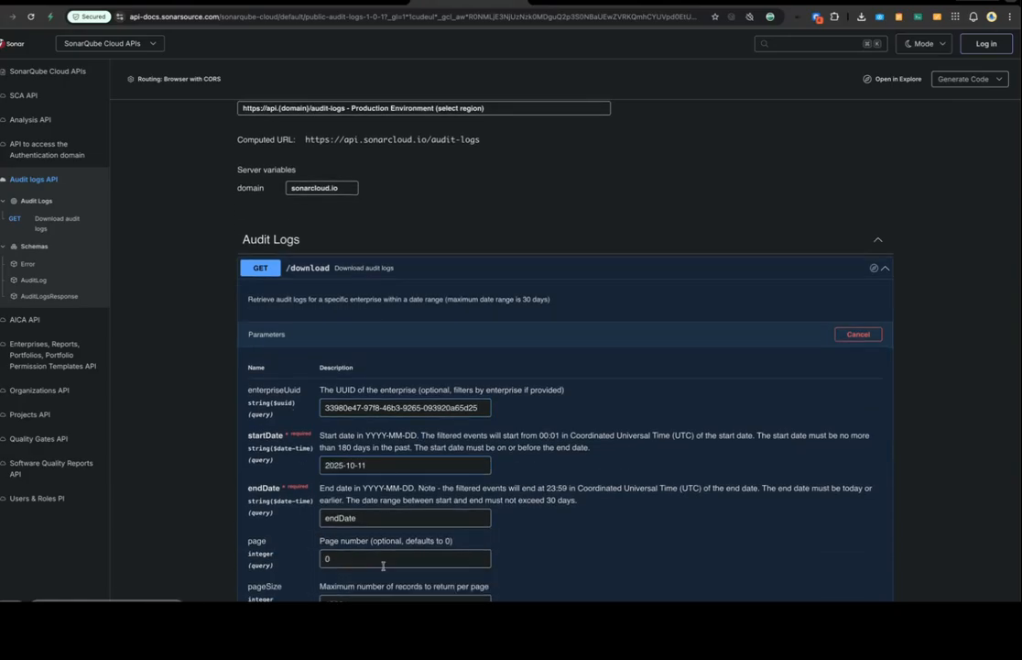
pyautogui.click(399, 515)
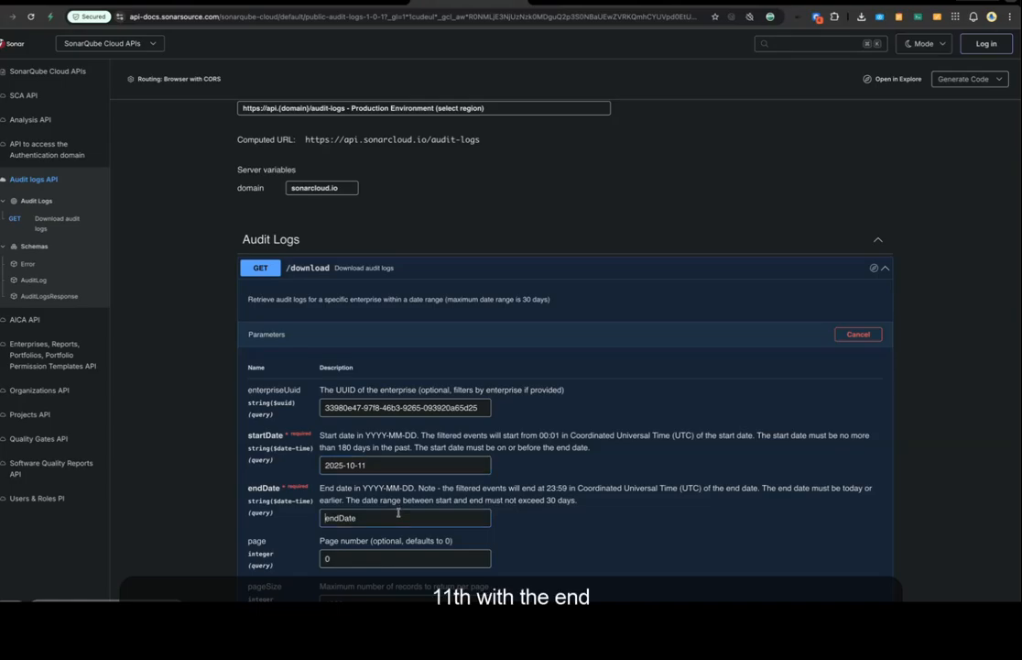
pyautogui.write('202')
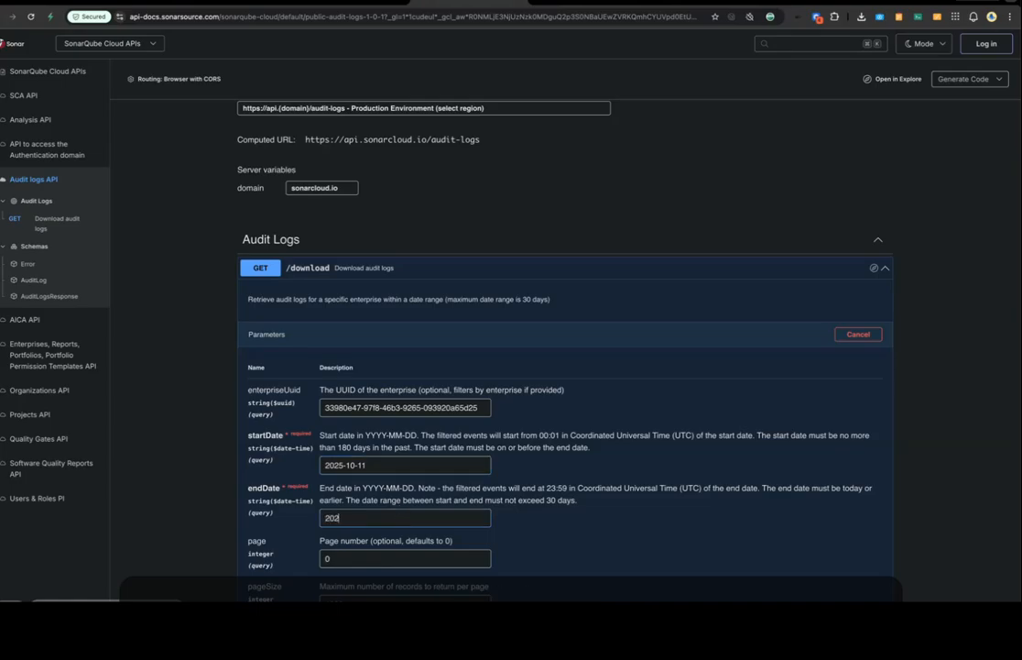
pyautogui.write('5-11-10')
pyautogui.scroll(-2, 428, 508)
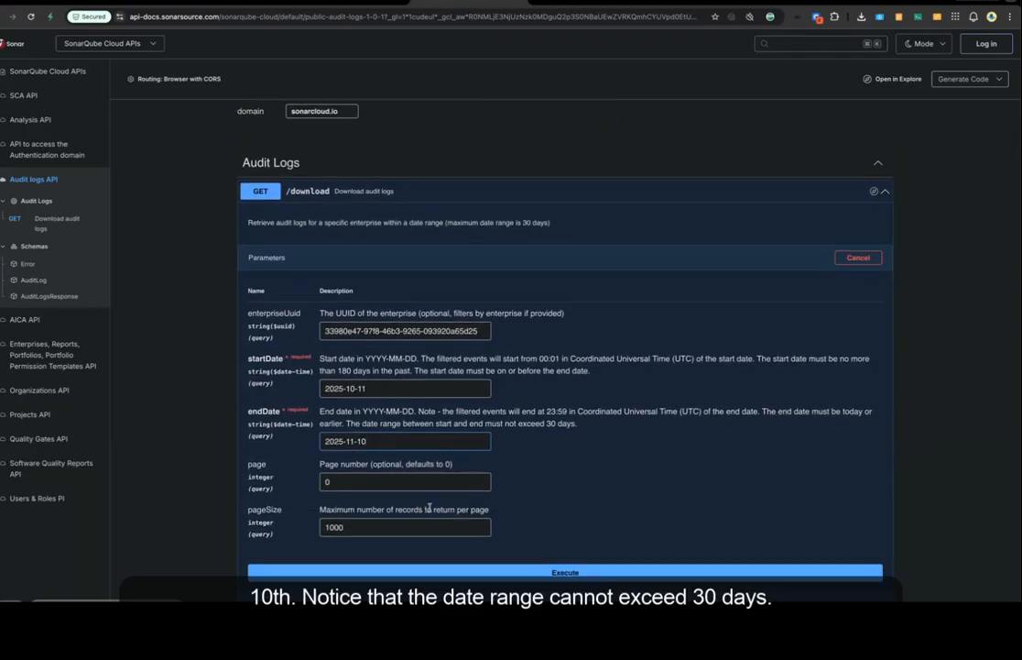
pyautogui.moveTo(584, 425); pyautogui.dragTo(479, 421)
pyautogui.click(479, 421)
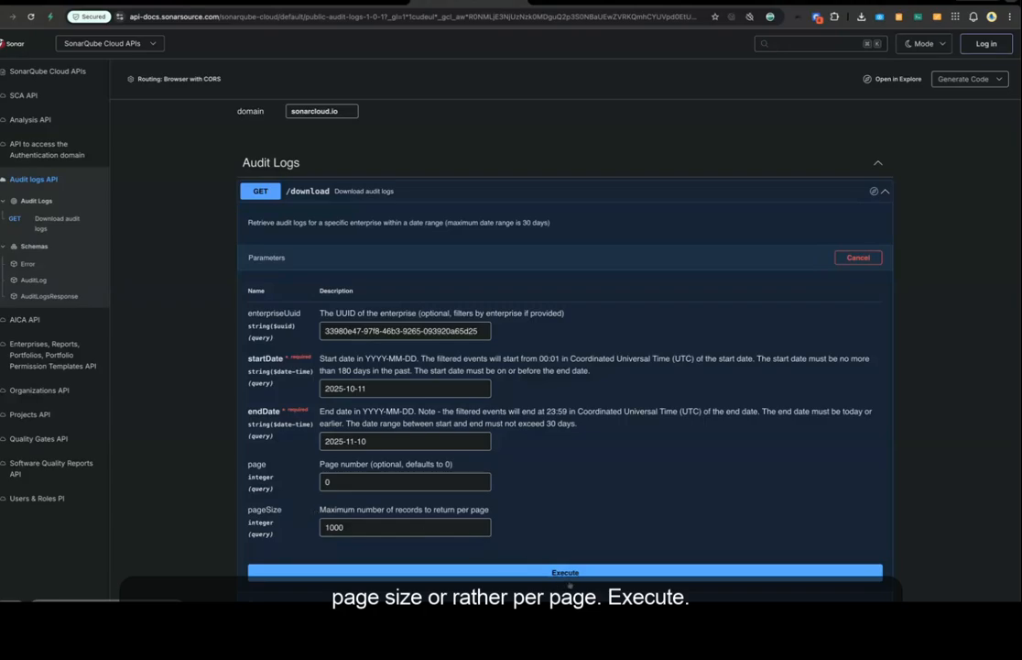
# Execute the audit log download request and examine the URL in the generated cURL (bash) snippet
pyautogui.click(570, 575)
pyautogui.scroll(-5, 641, 513)
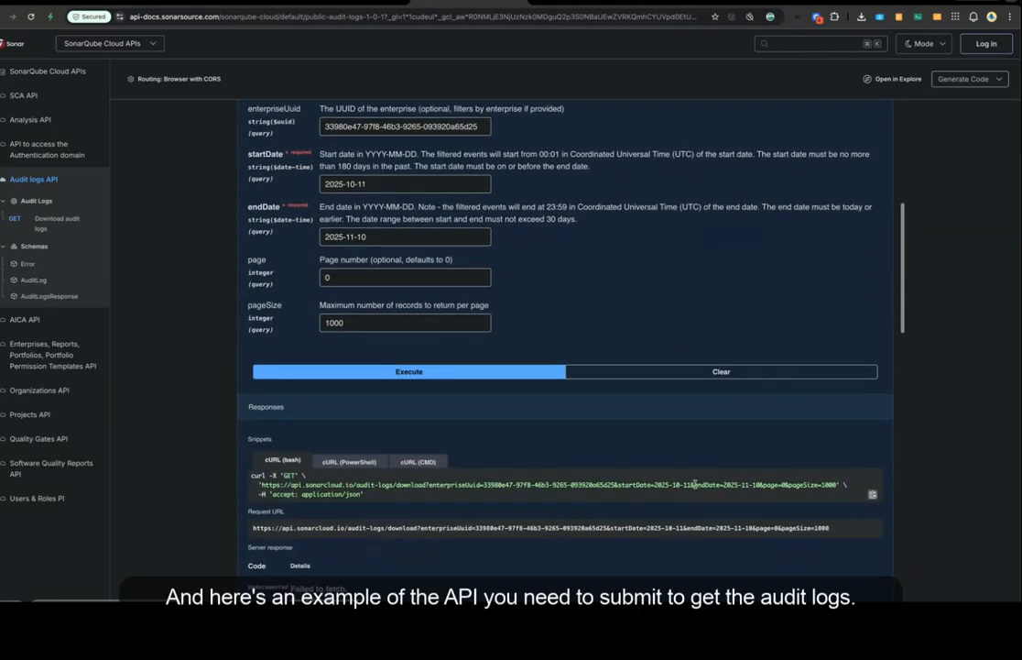
pyautogui.moveTo(837, 484); pyautogui.dragTo(314, 485)
pyautogui.click(381, 499)
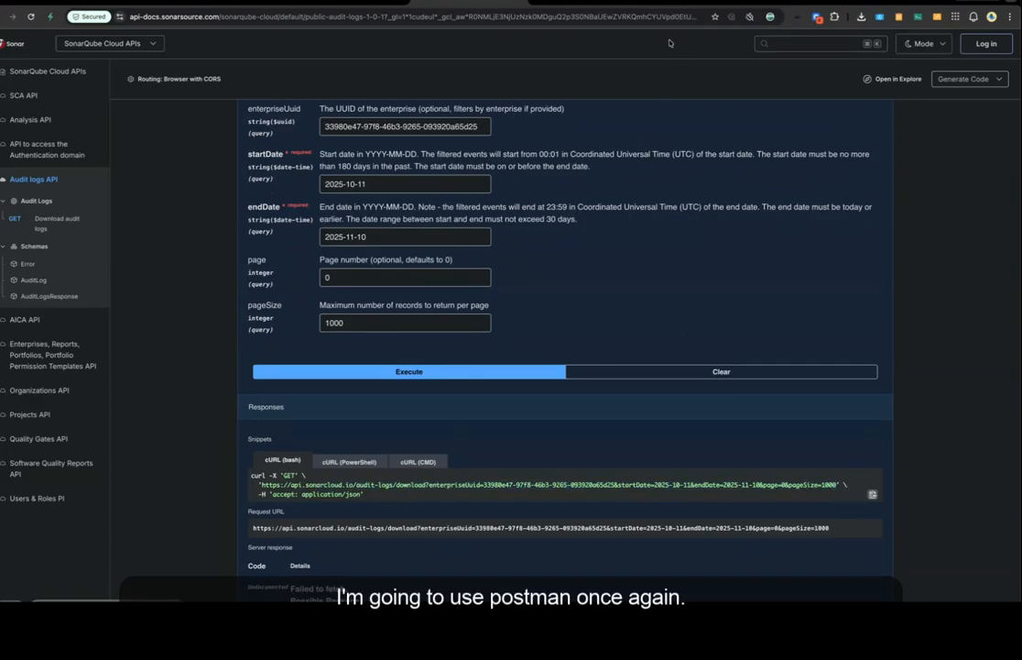
# Switch to Postman, check the Get Audit Logs request's Bearer Token authorization and query parameters, and send the request
pyautogui.click(684, 6)
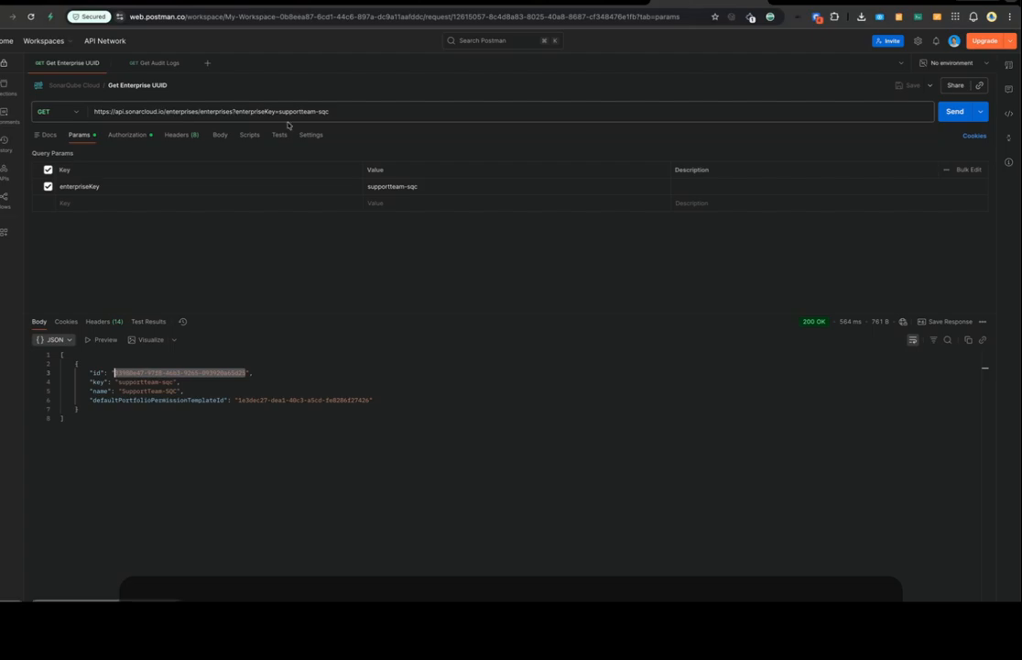
pyautogui.click(137, 63)
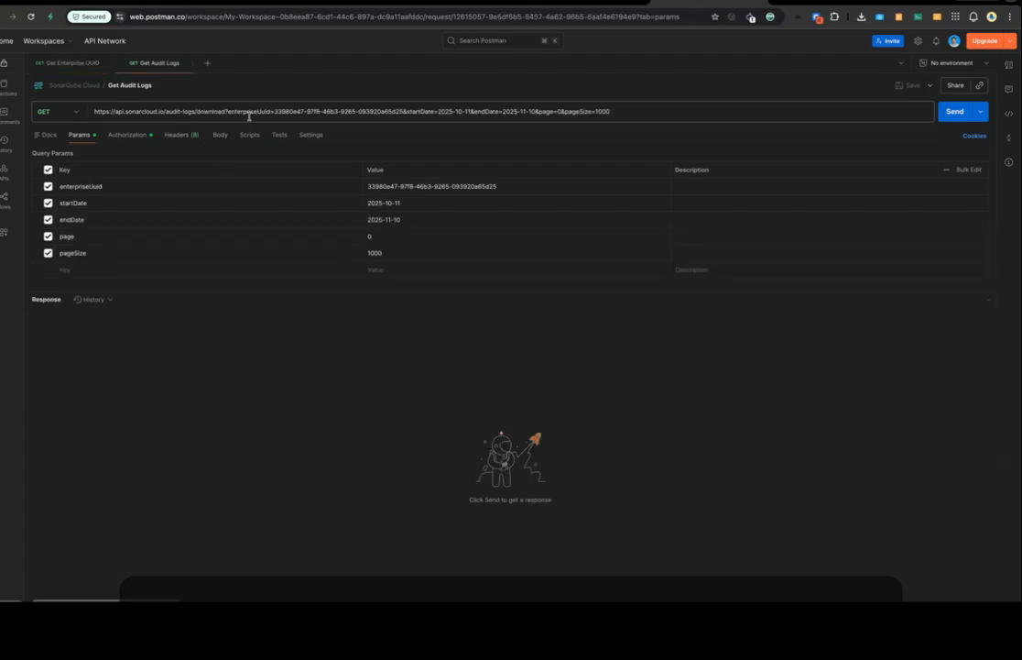
pyautogui.click(129, 134)
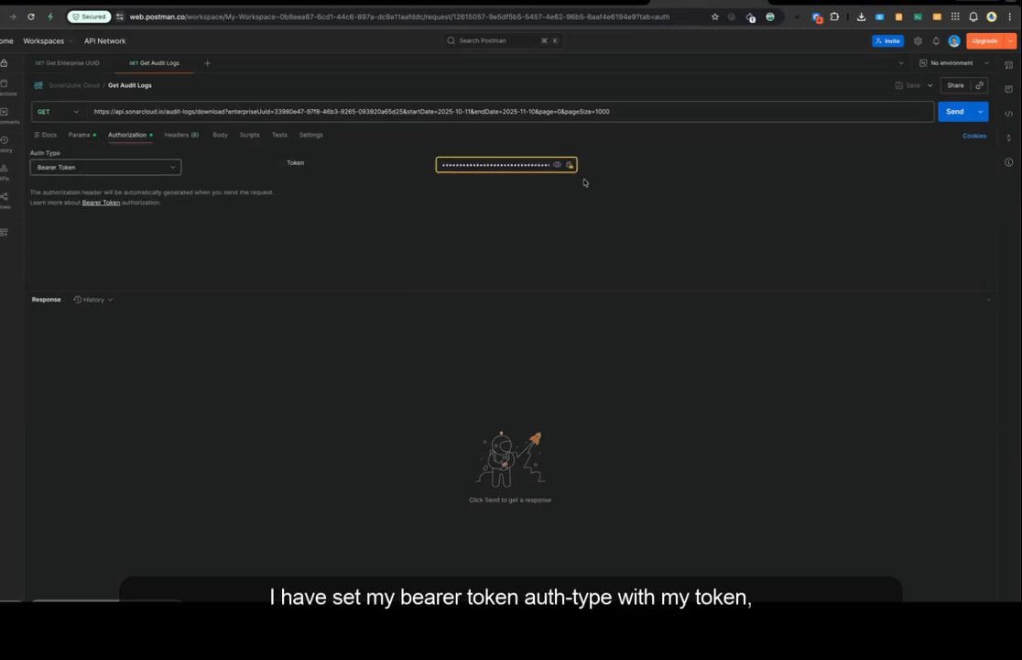
pyautogui.click(80, 135)
pyautogui.click(951, 112)
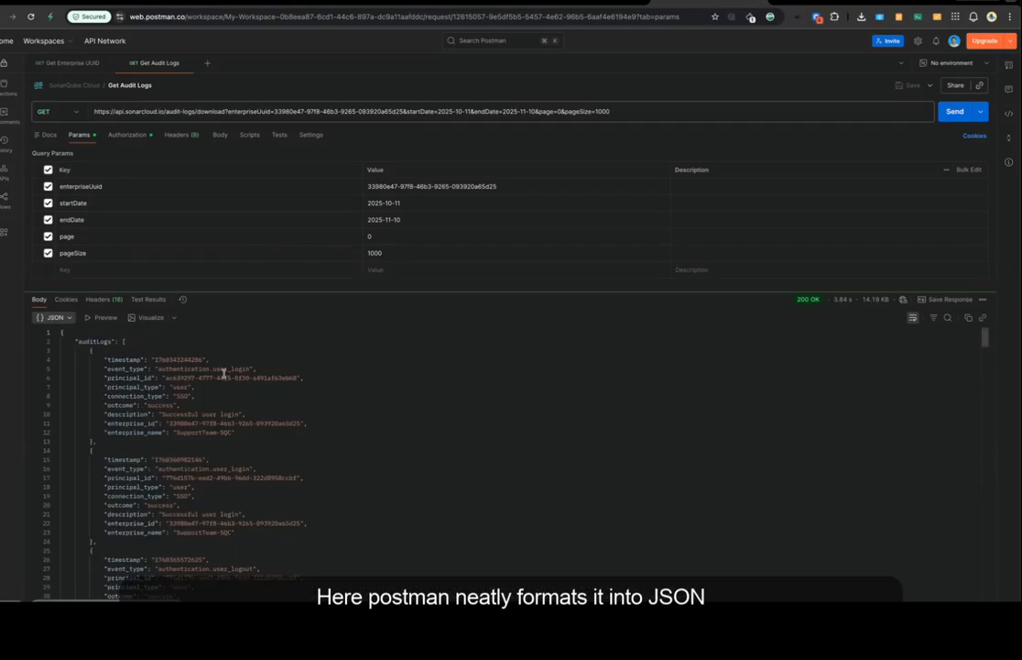
# Look through the audit log entries in the JSON response and view the options for saving the response to a file
pyautogui.scroll(-2, 380, 414)
pyautogui.scroll(-10, 380, 414)
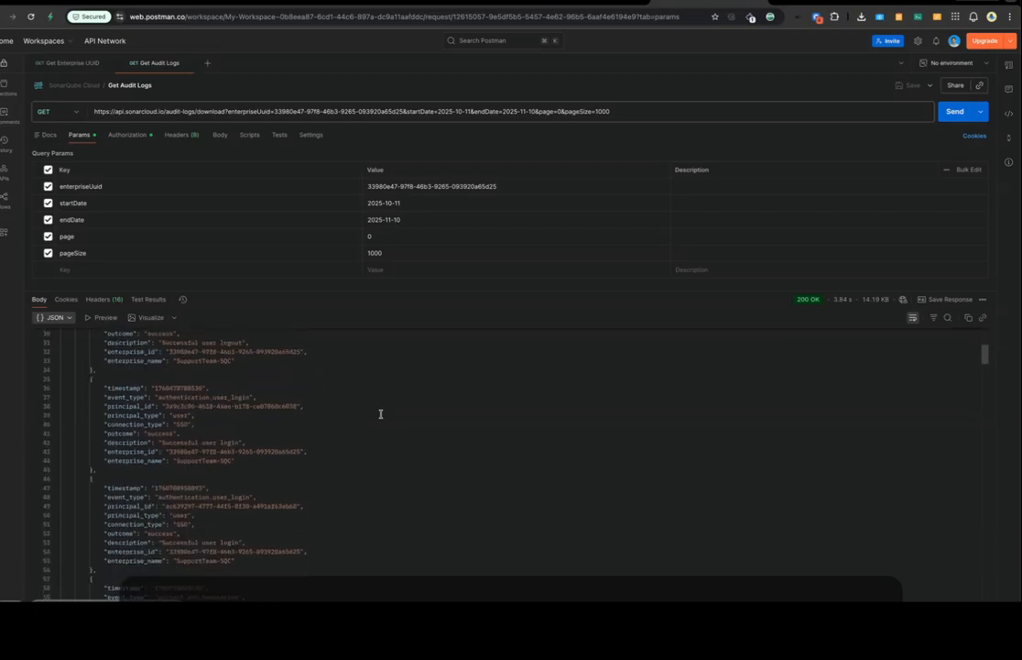
pyautogui.scroll(13, 380, 414)
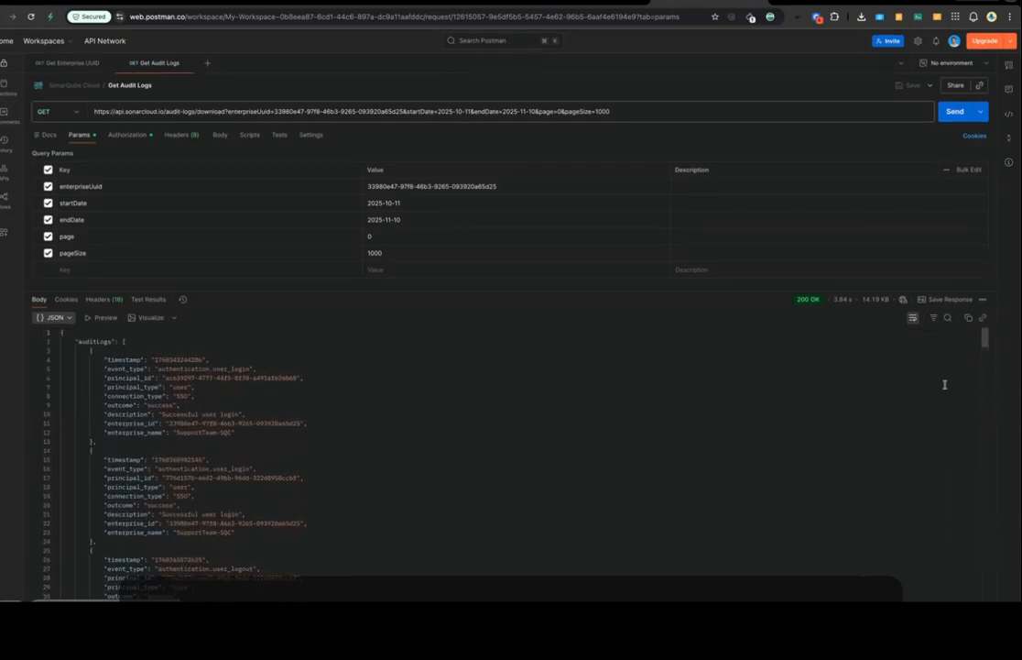
pyautogui.click(982, 298)
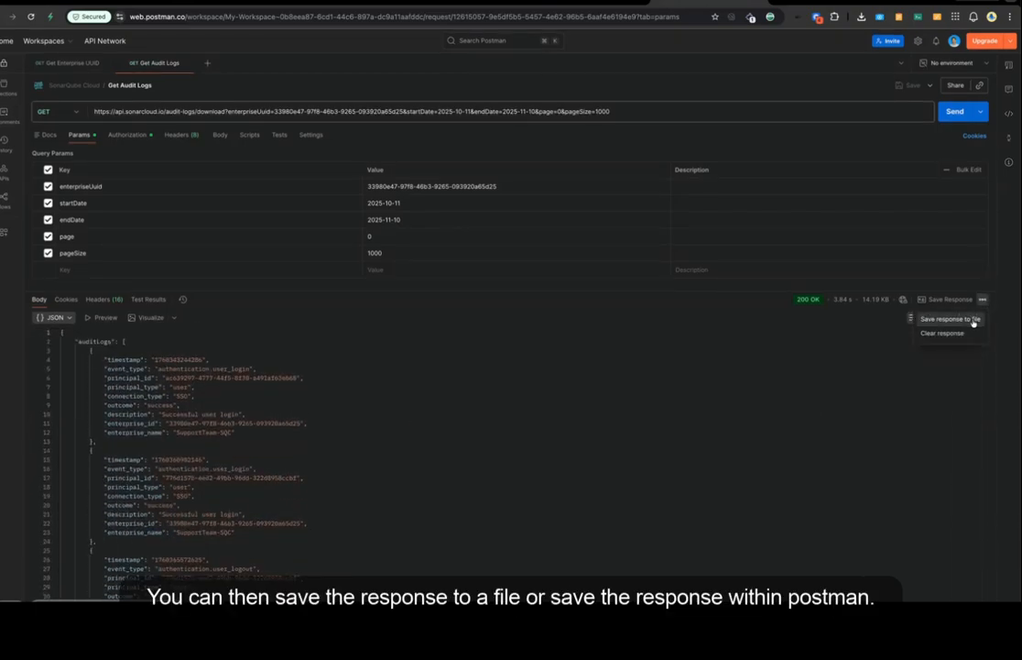
pyautogui.click(772, 362)
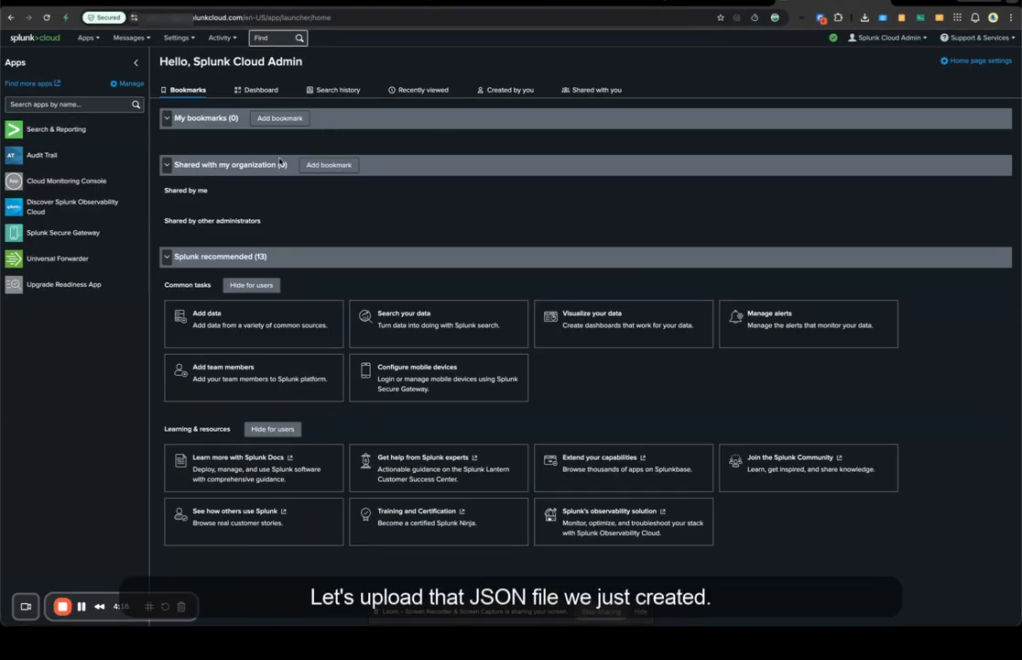
# Start adding data in Splunk Cloud by uploading files from the computer, and select someloggs.json as the source
pyautogui.click(179, 39)
pyautogui.click(64, 81)
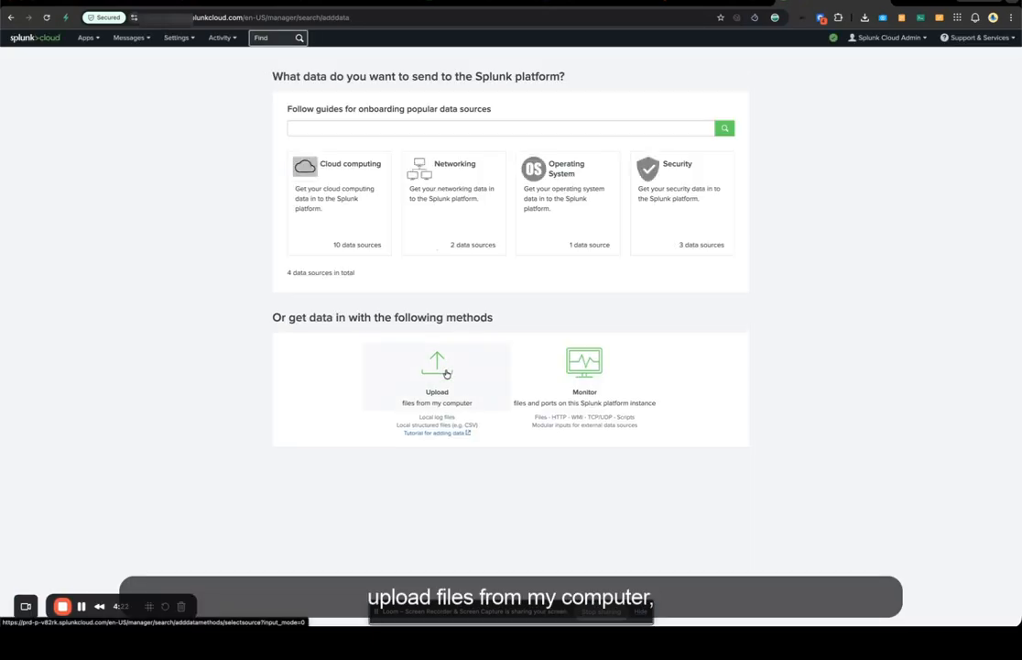
pyautogui.click(446, 372)
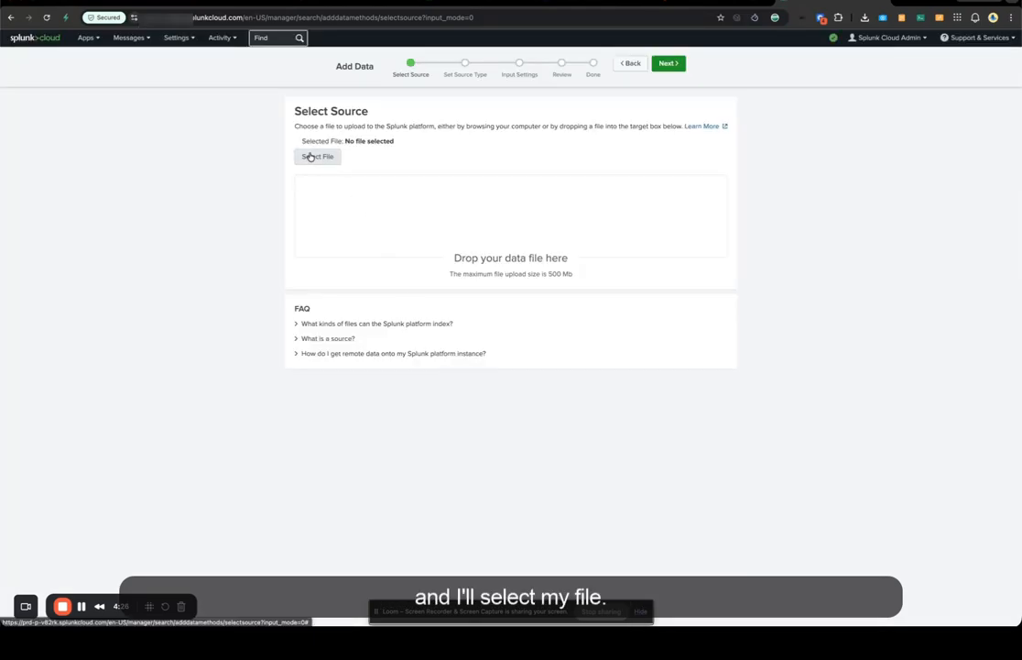
pyautogui.click(317, 157)
pyautogui.click(453, 199)
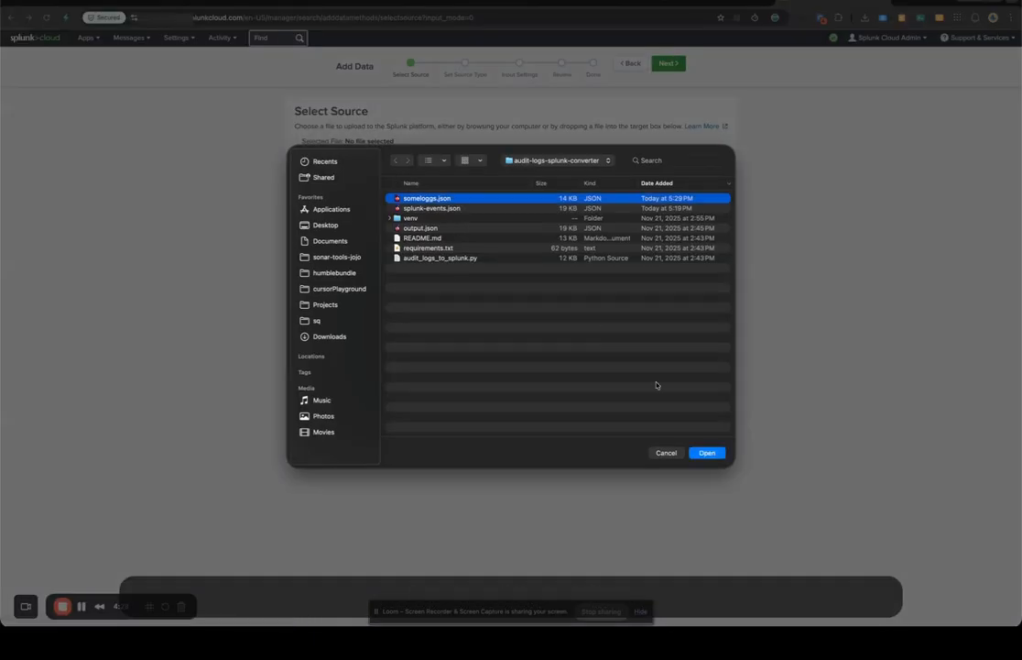
pyautogui.click(717, 456)
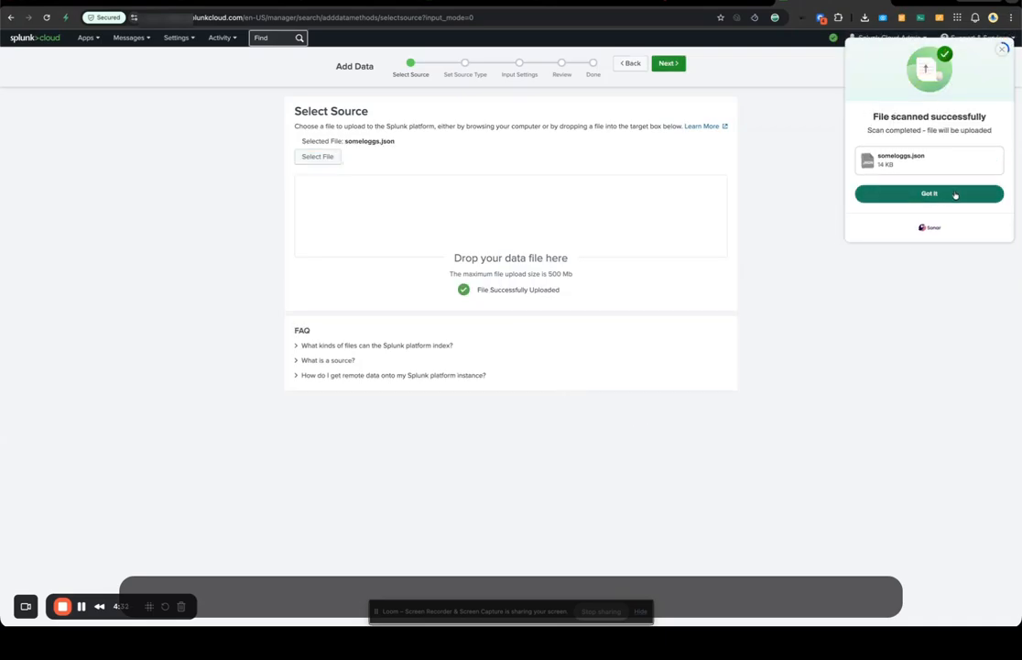
pyautogui.click(954, 194)
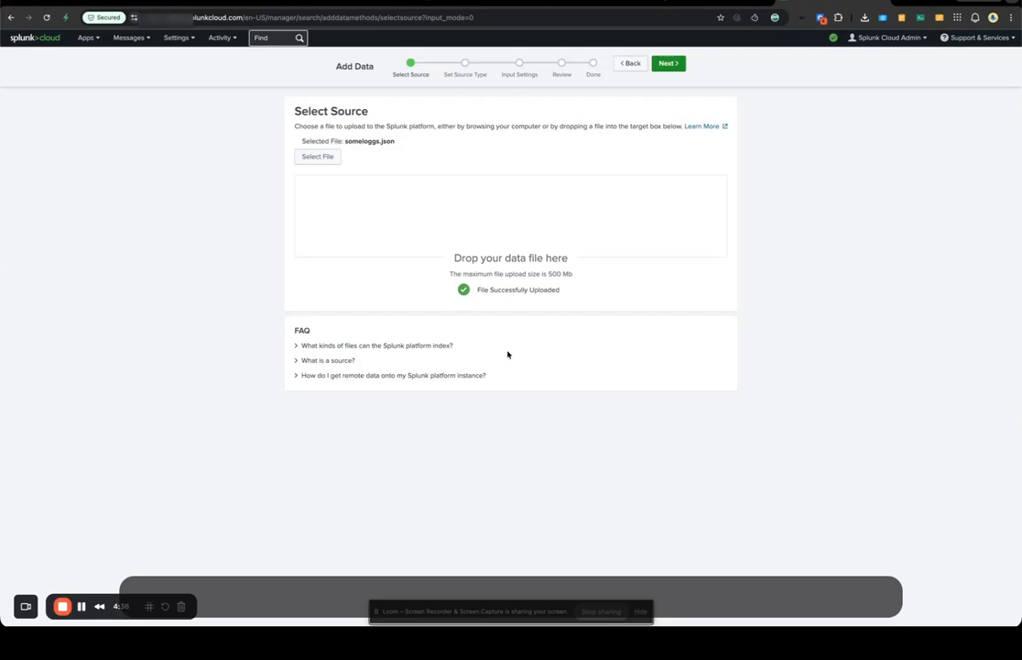
# Submit the upload with source type _json and the Default index, and start searching the uploaded data
pyautogui.click(668, 63)
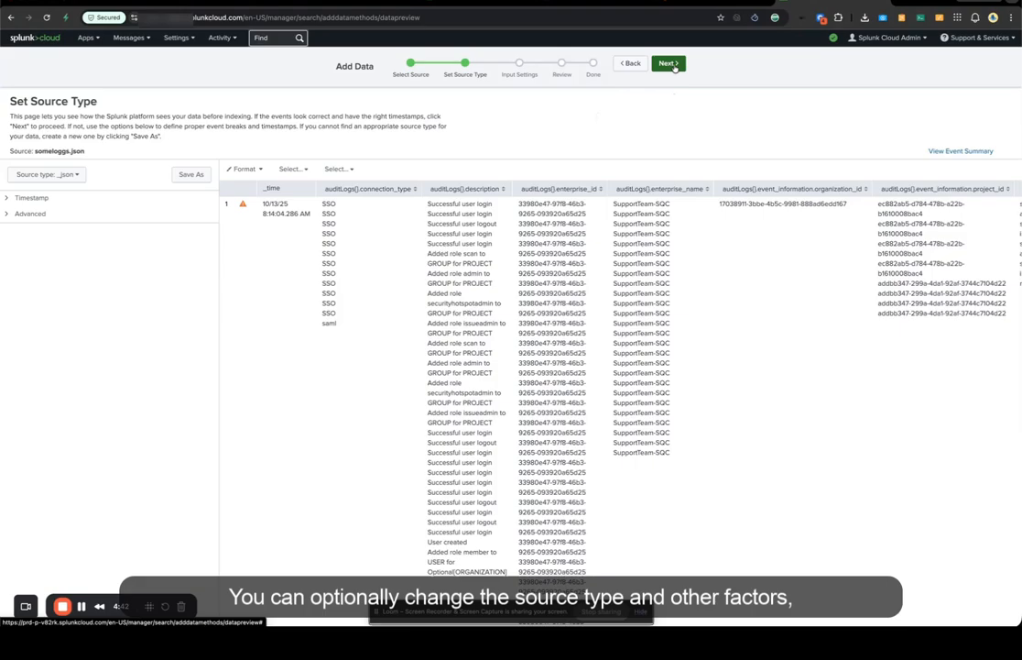
pyautogui.click(675, 66)
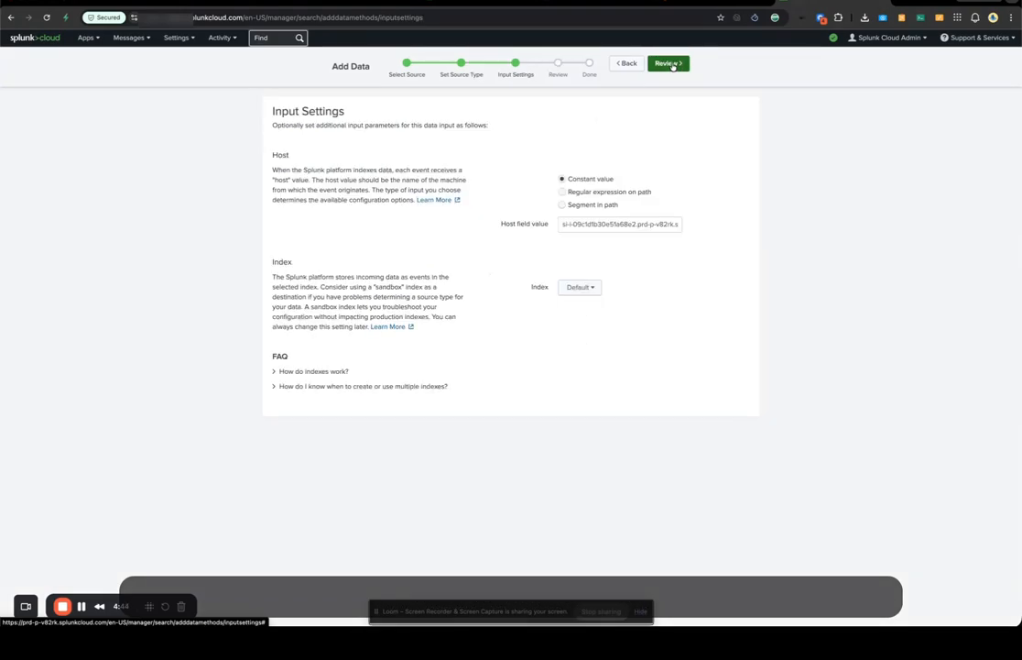
pyautogui.click(669, 64)
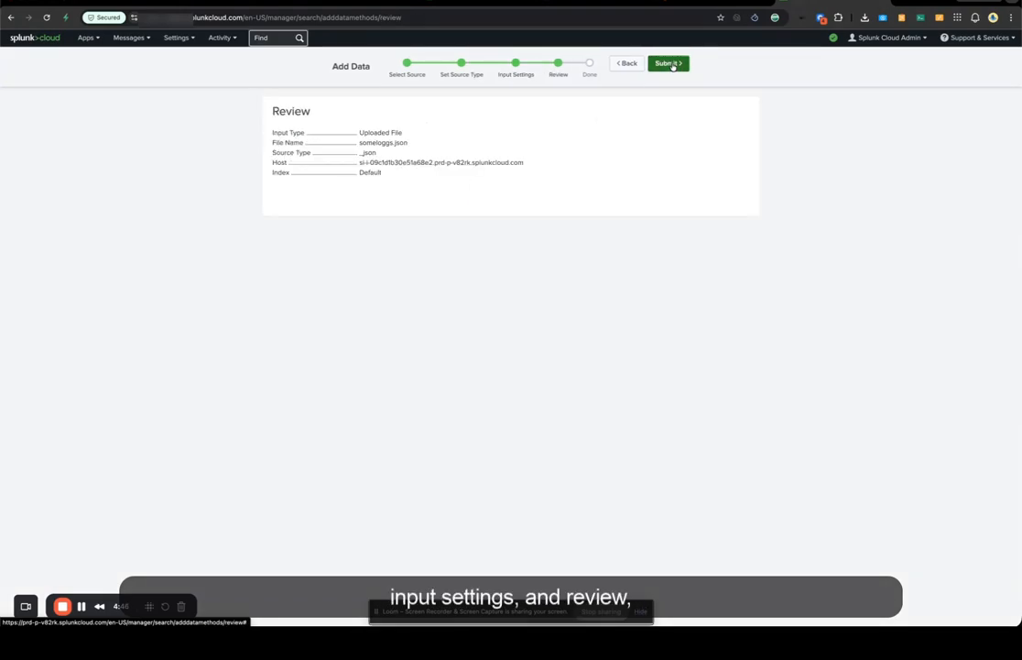
pyautogui.click(670, 64)
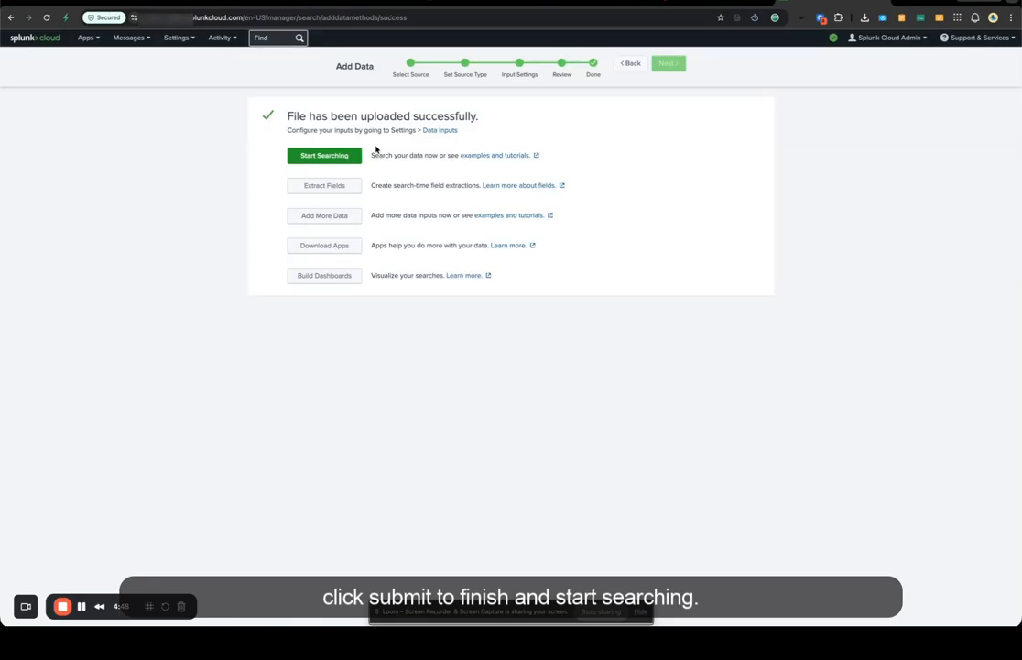
pyautogui.click(338, 156)
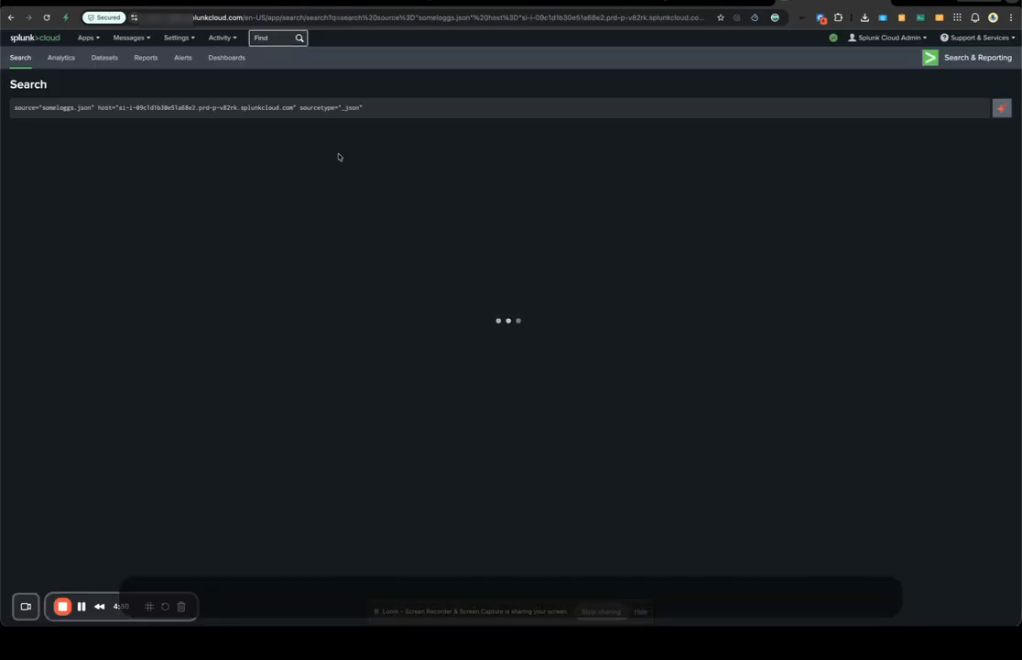
pyautogui.scroll(-2, 409, 342)
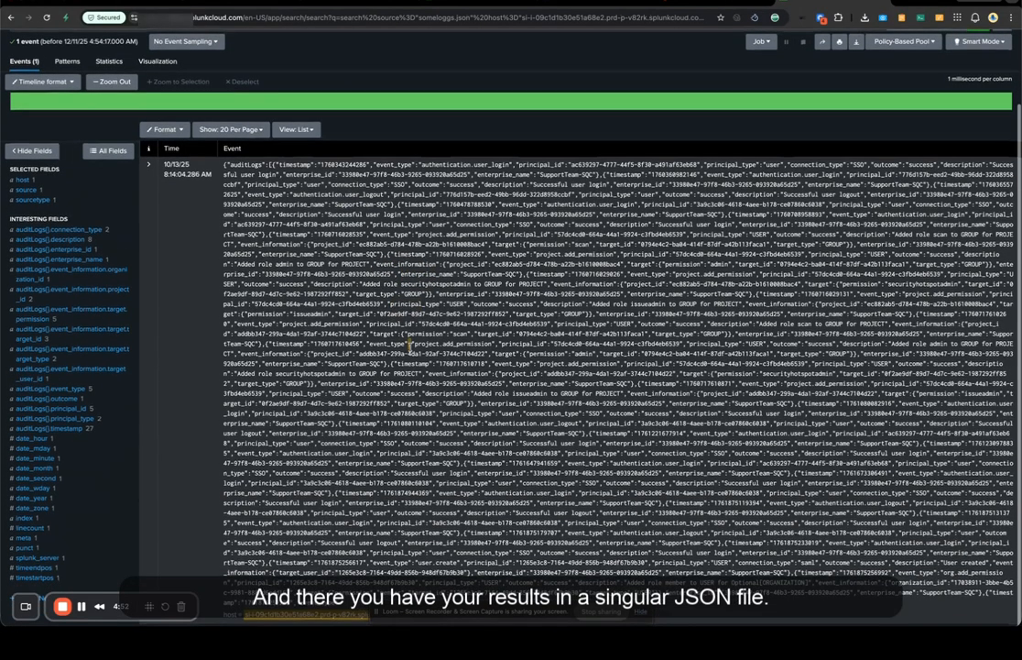
# Review the uploaded event, run its search with "| delete" appended to delete it from Splunk, and clear the search query
pyautogui.scroll(2, 409, 347)
pyautogui.scroll(-2, 410, 348)
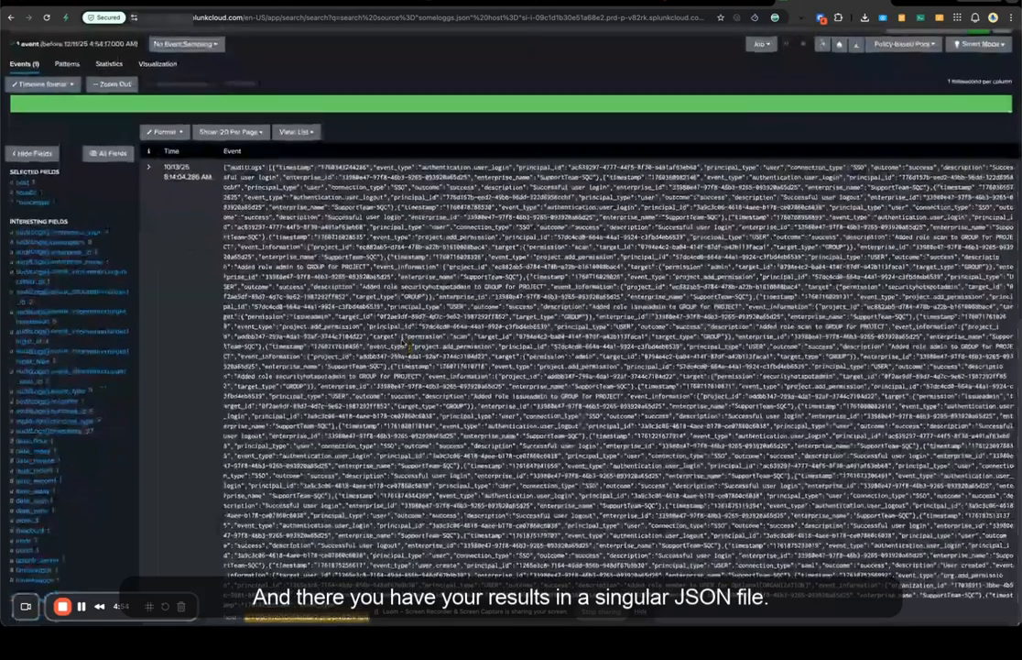
pyautogui.scroll(2, 458, 275)
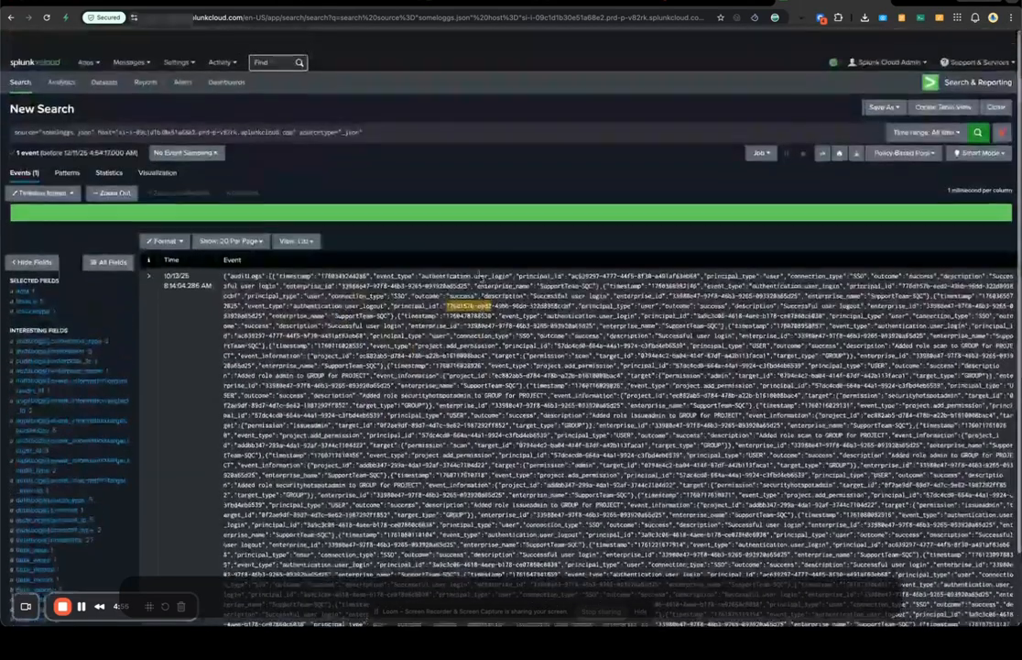
pyautogui.scroll(-1, 480, 275)
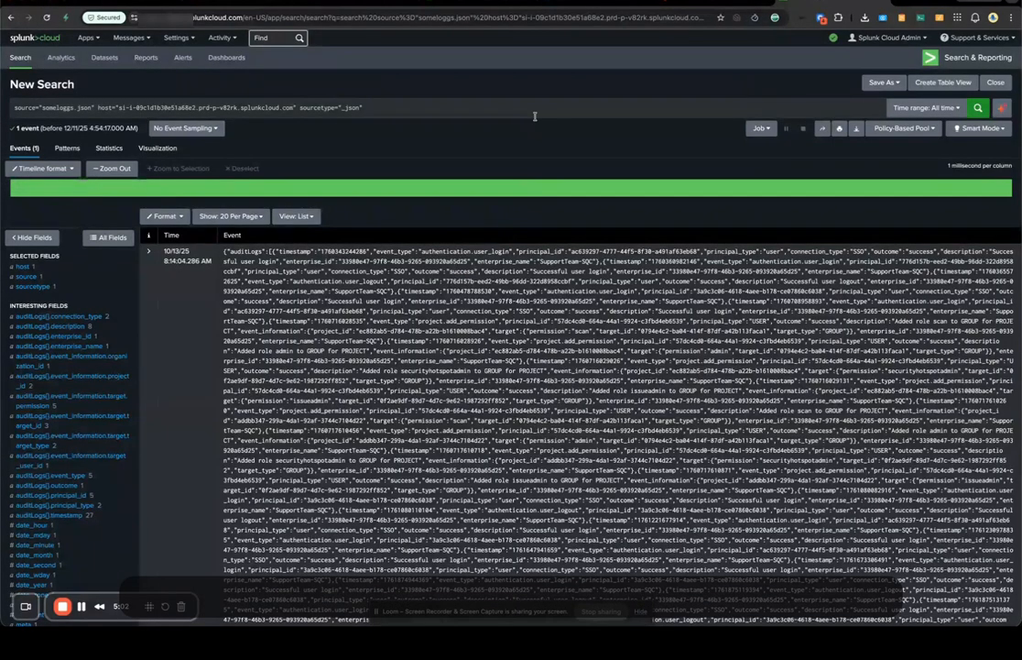
pyautogui.click(609, 107)
pyautogui.write('|')
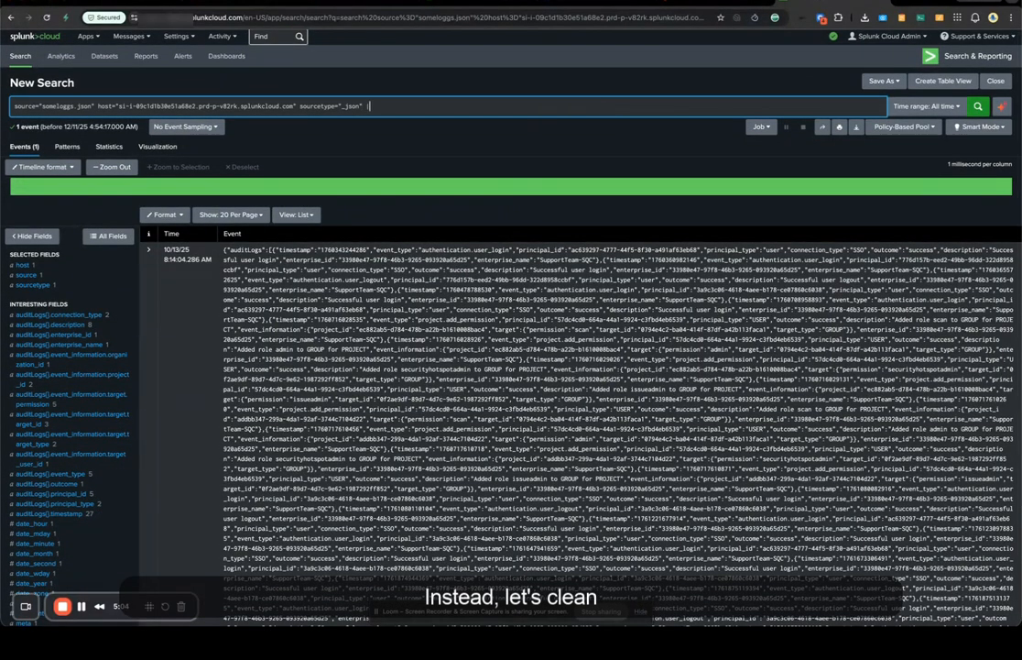
pyautogui.write(' delete')
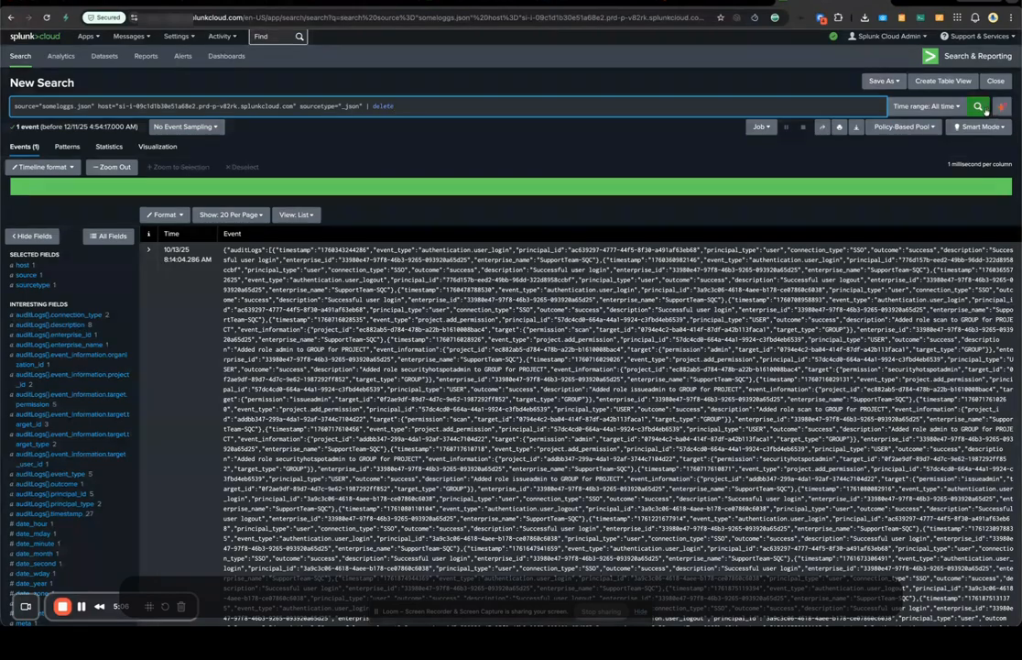
pyautogui.click(978, 107)
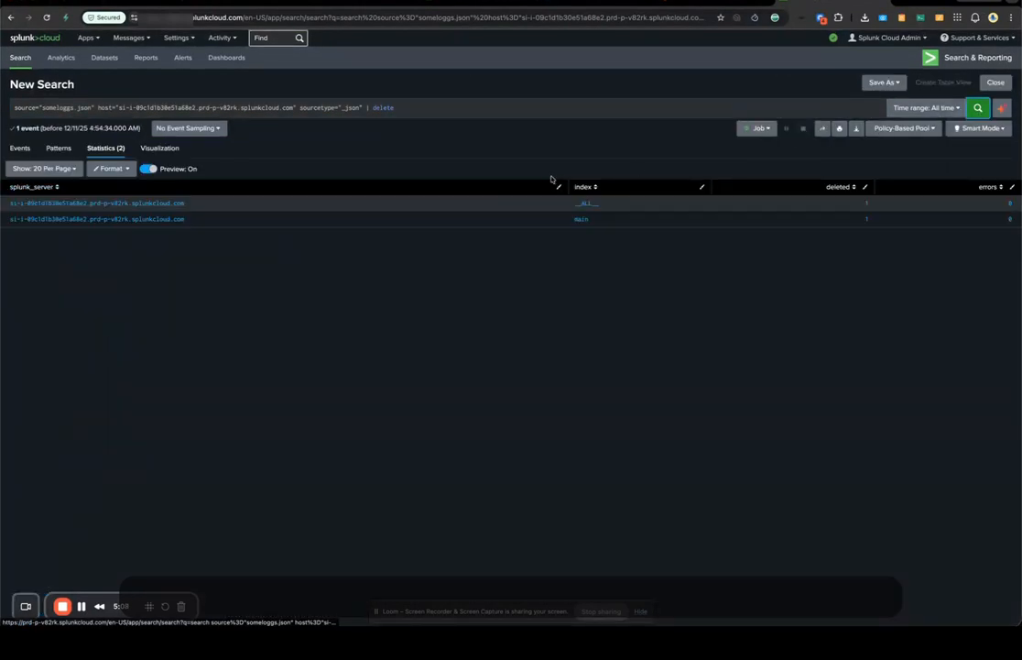
pyautogui.tripleClick(543, 106)
pyautogui.press('BackSpace')
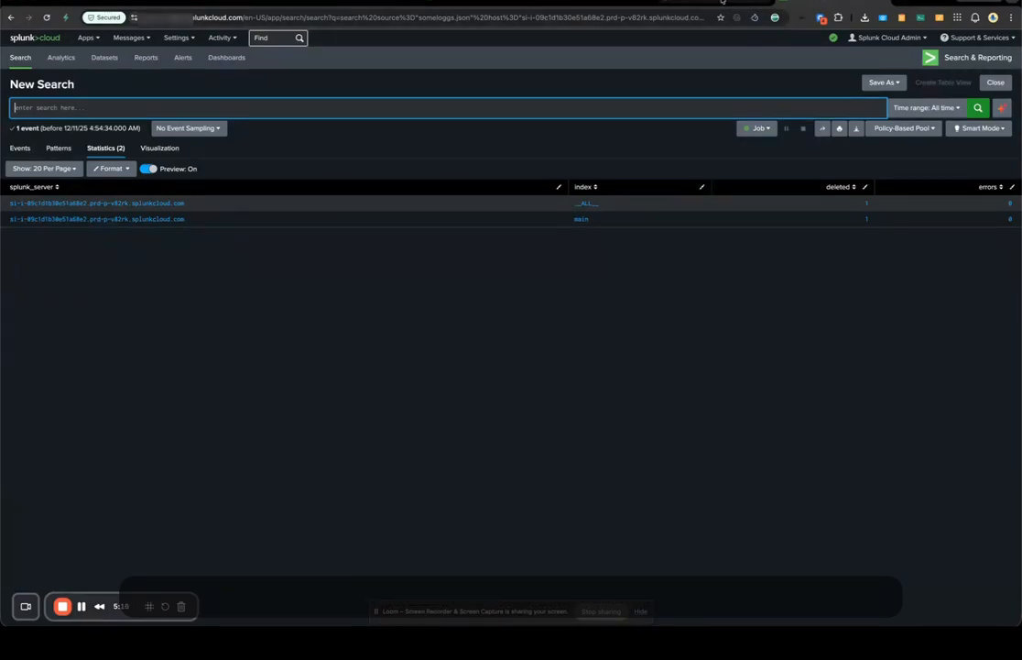
# Check the audit log response in Postman, return to Splunk Cloud, and start adding monitored data with HTTP Event Collector as the source
pyautogui.click(720, 1)
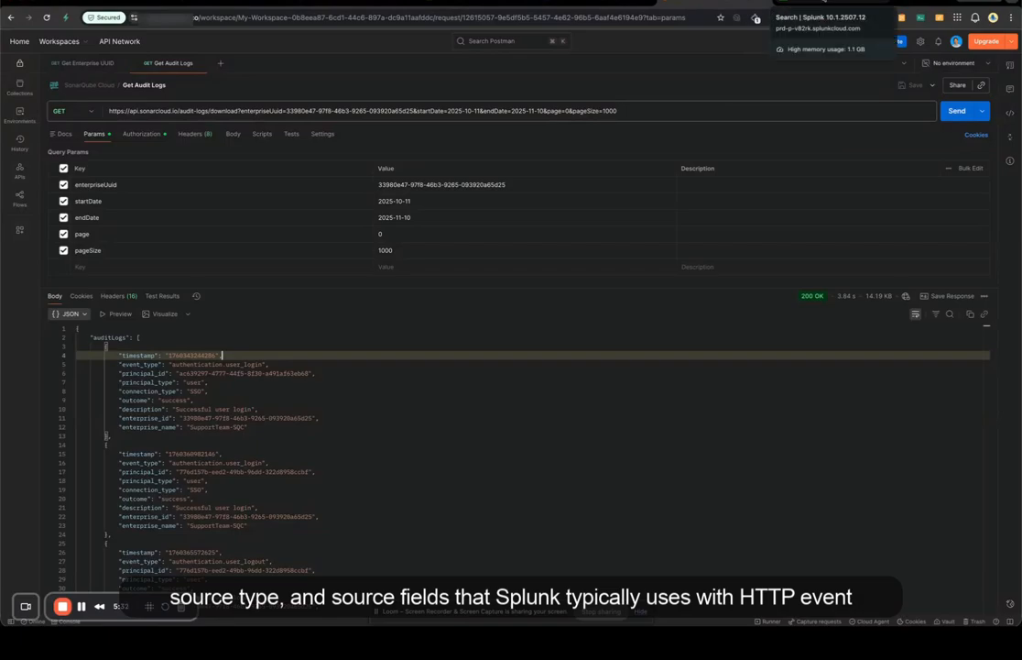
pyautogui.click(823, 2)
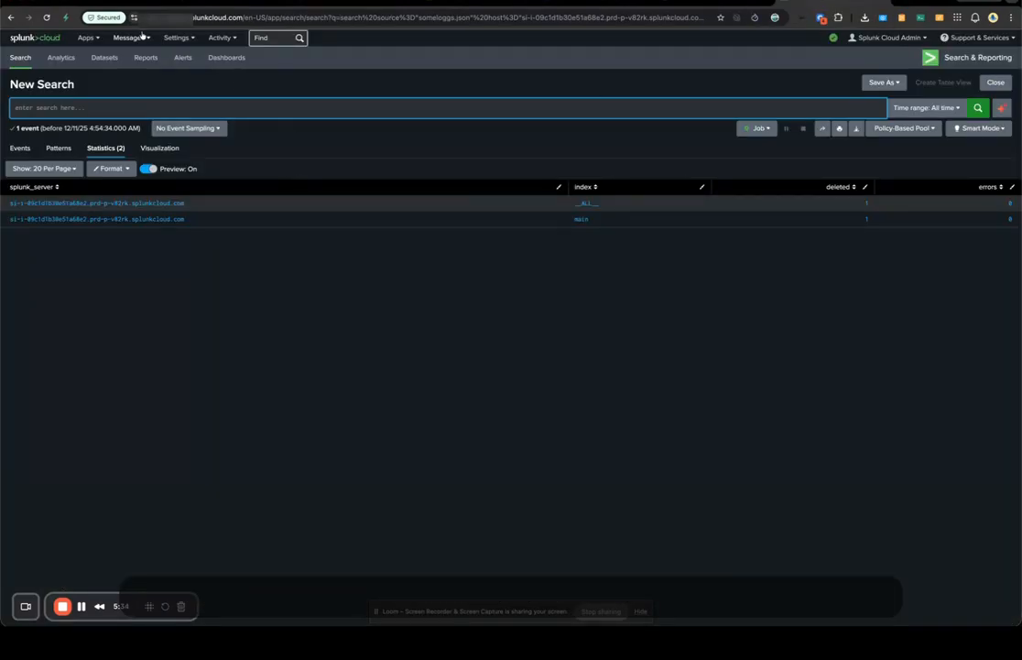
pyautogui.click(176, 38)
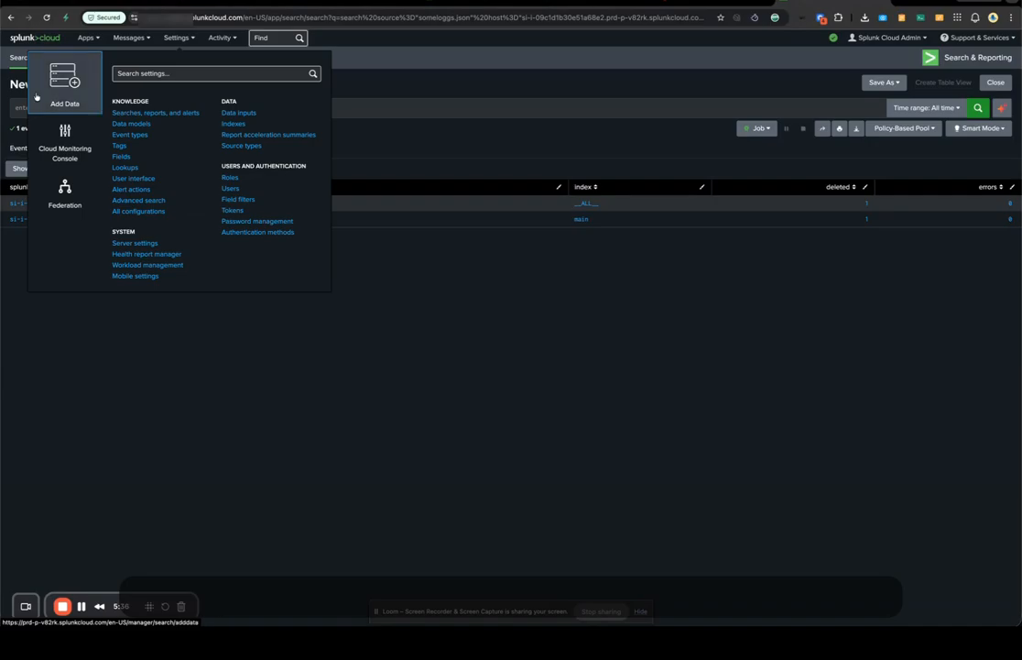
pyautogui.click(73, 87)
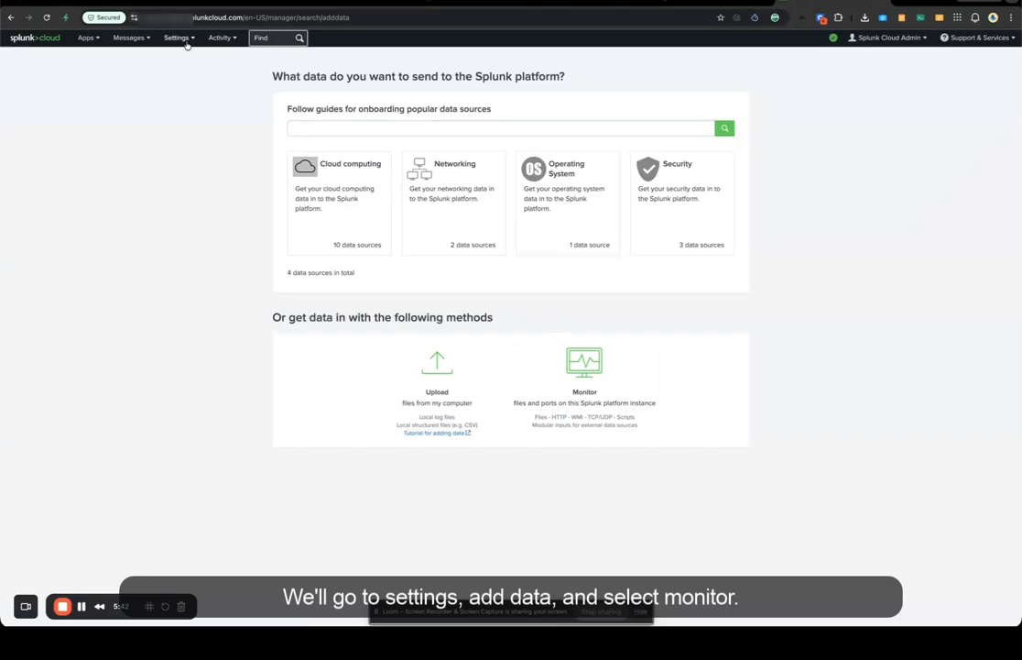
pyautogui.click(595, 382)
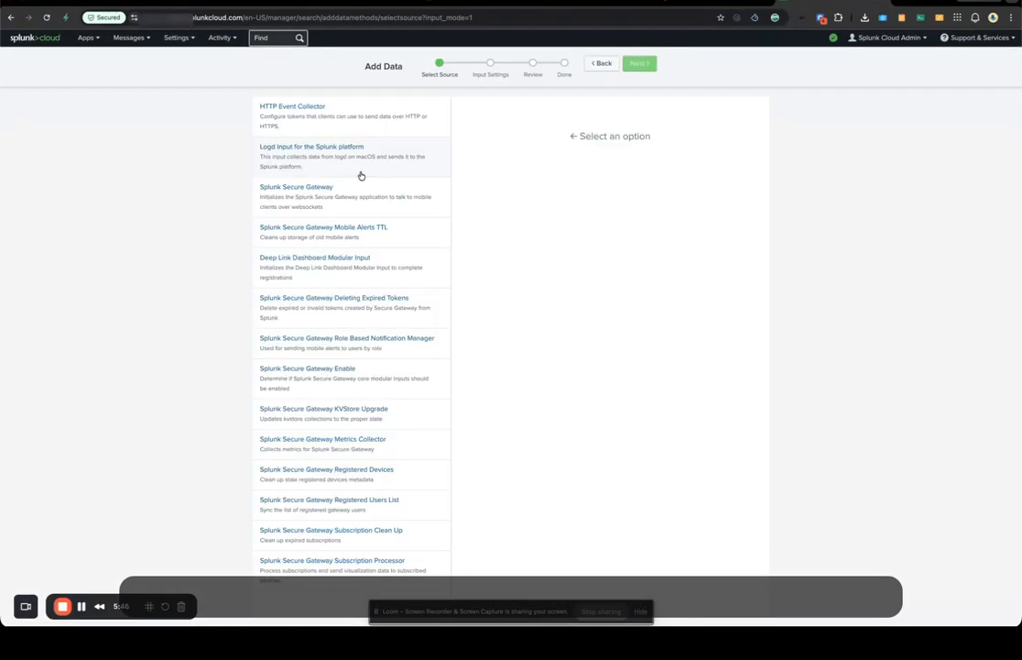
pyautogui.click(345, 117)
# Name the HTTP Event Collector token auditlogging and submit it with Automatic source type and the Default index
pyautogui.click(548, 140)
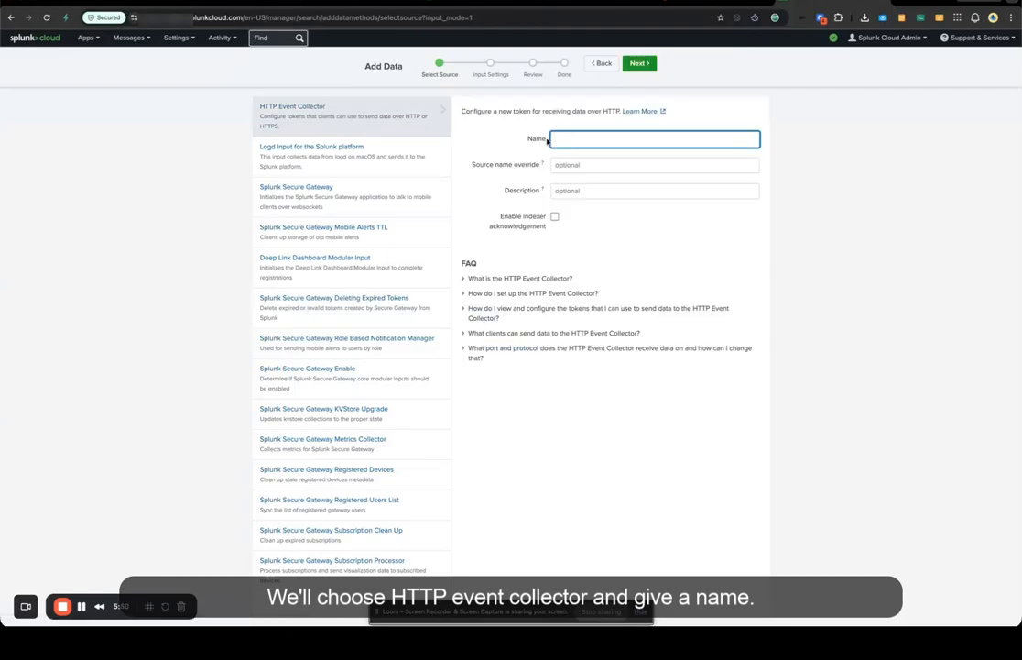
pyautogui.write('auditlogging')
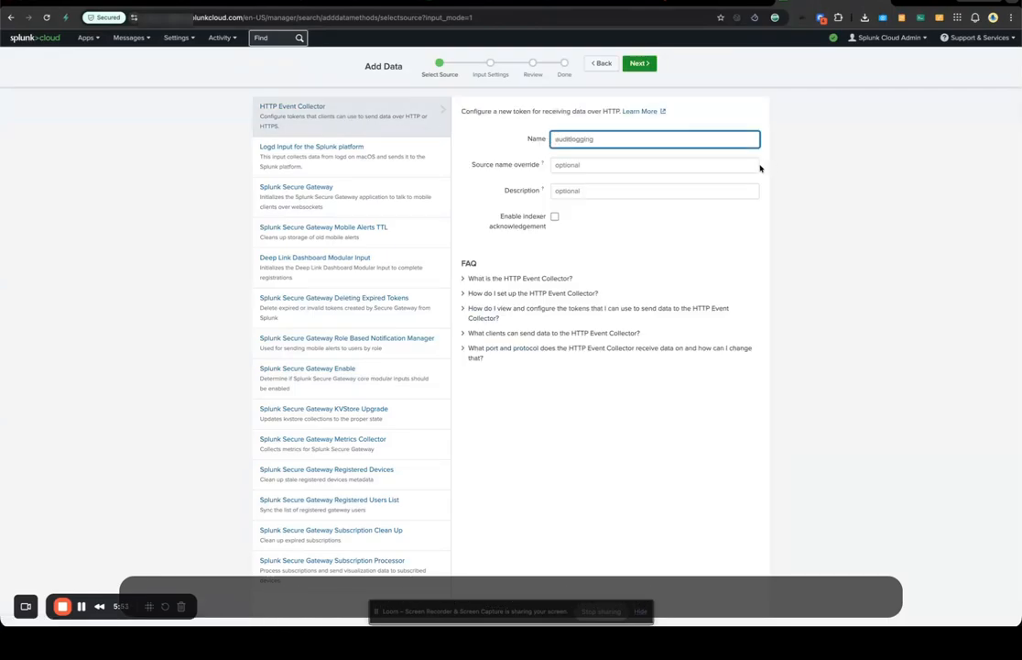
pyautogui.click(646, 70)
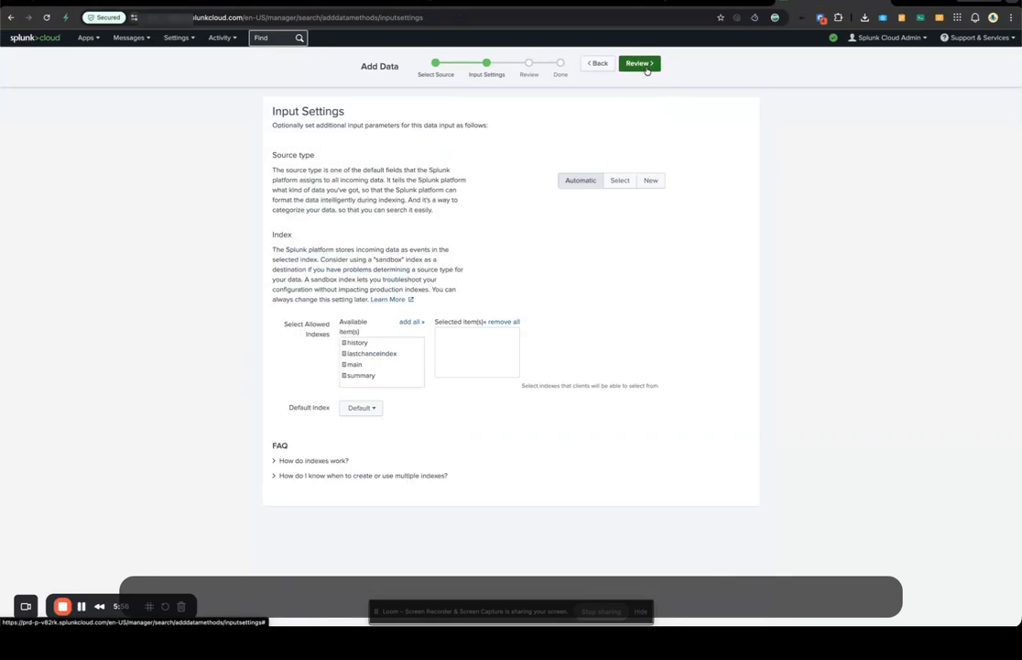
pyautogui.click(639, 63)
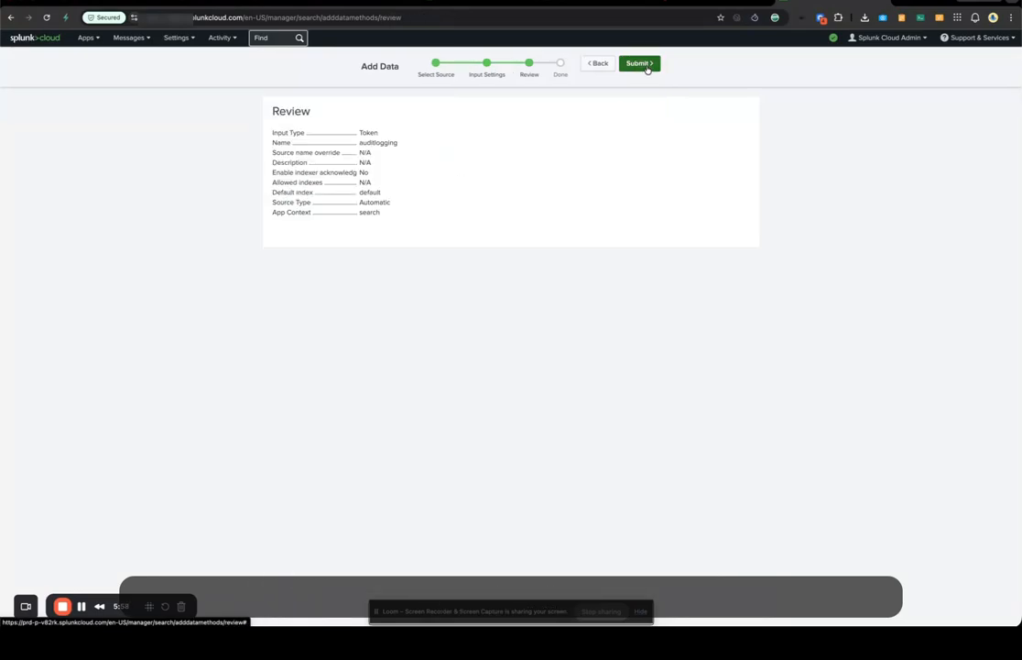
pyautogui.click(647, 70)
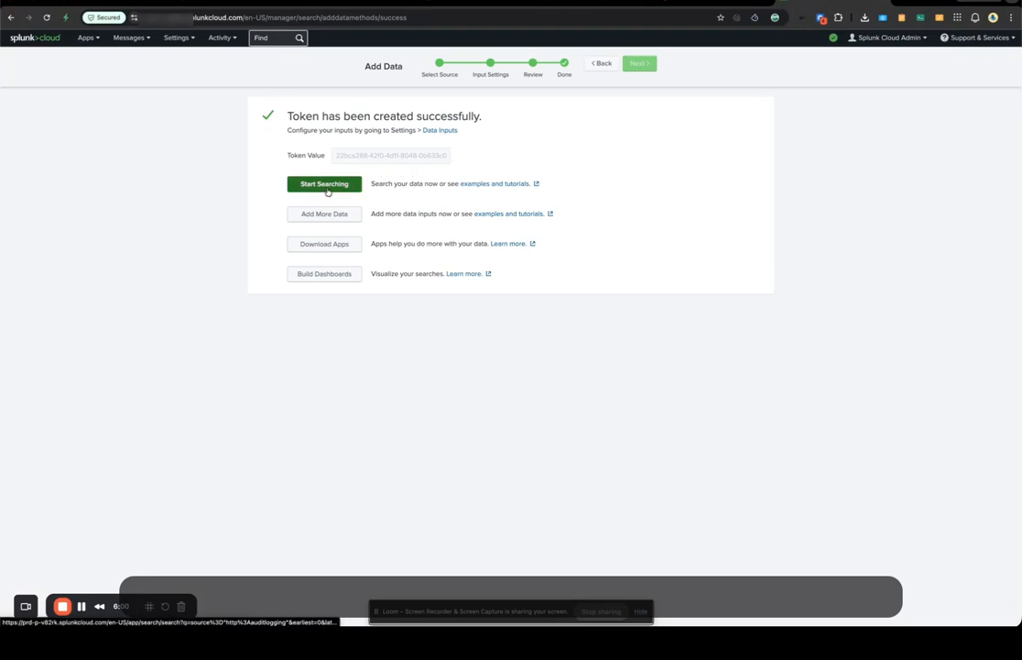
# Highlight the new token value, switch to the terminal, and run the prepared curl command that posts splunk-events.json to the collector endpoint
pyautogui.tripleClick(350, 159)
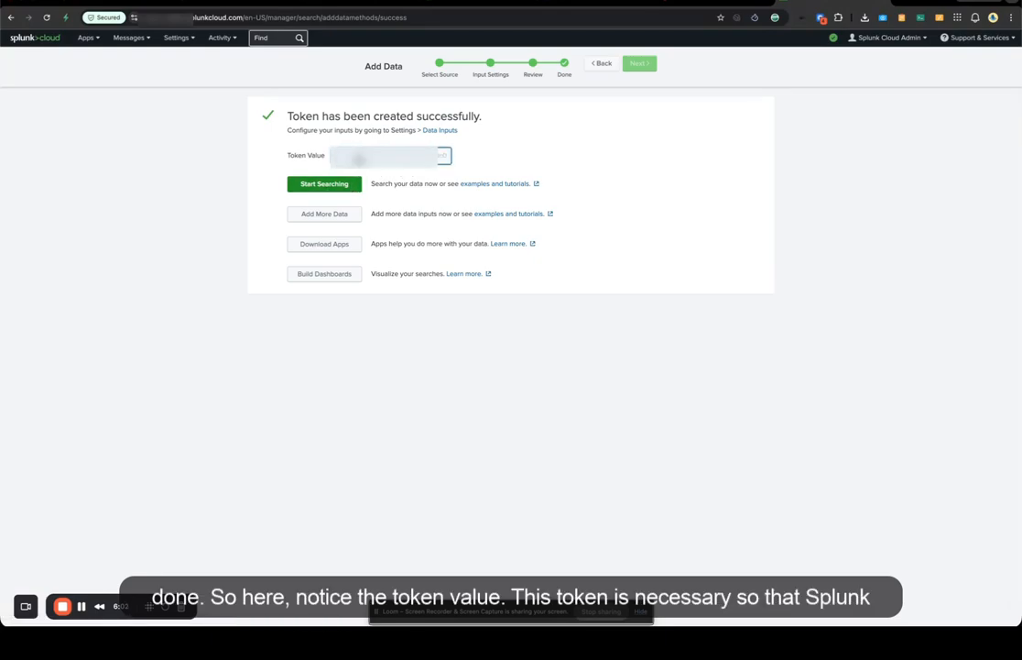
pyautogui.tripleClick(394, 160)
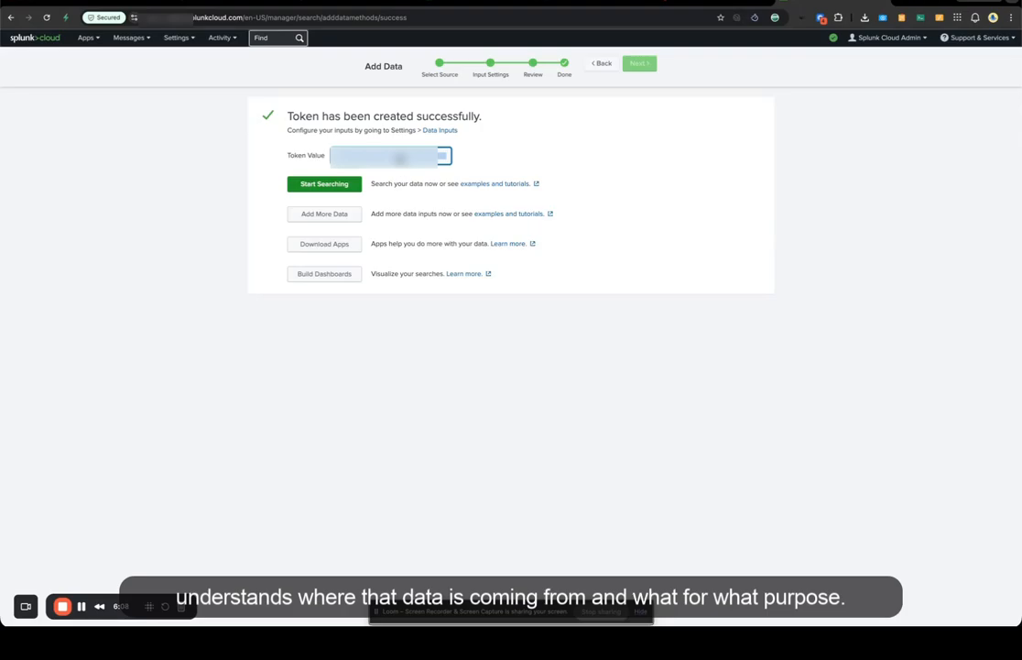
pyautogui.click(410, 180)
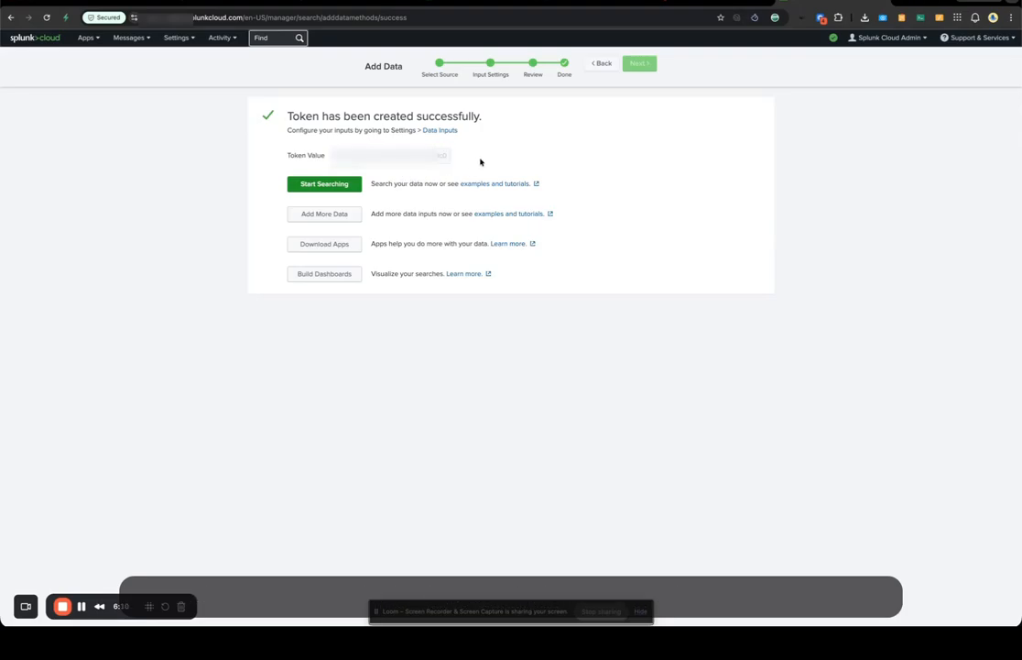
pyautogui.press('super+Tab')
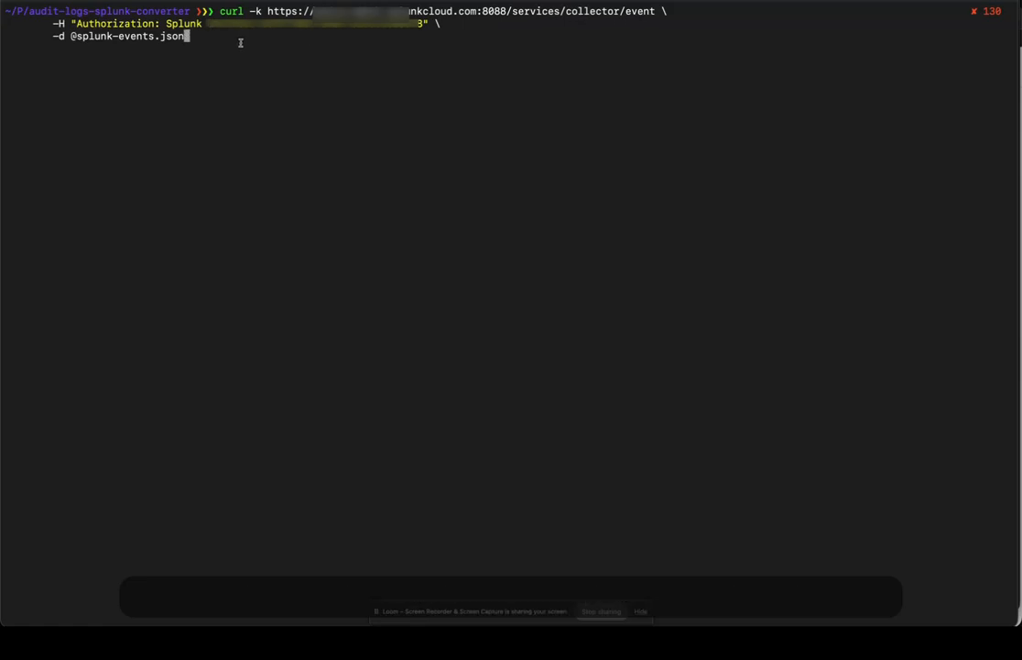
pyautogui.press('Return')
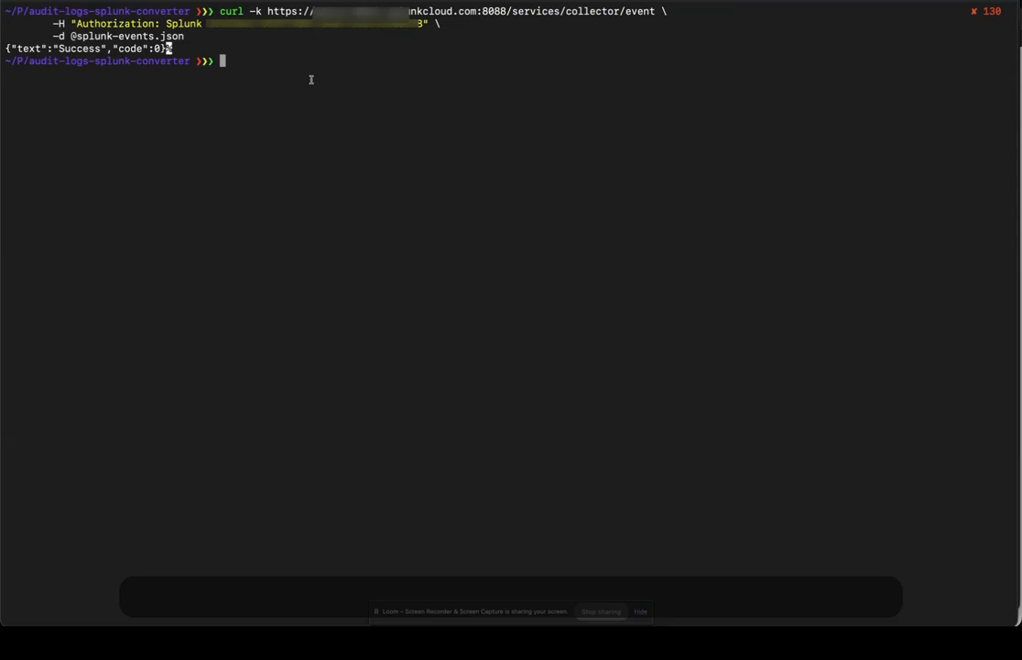
# Switch back to Splunk Cloud, open Search & Reporting from the home page, and enter the query sourcetype="audit:json"
pyautogui.press('super+Tab')
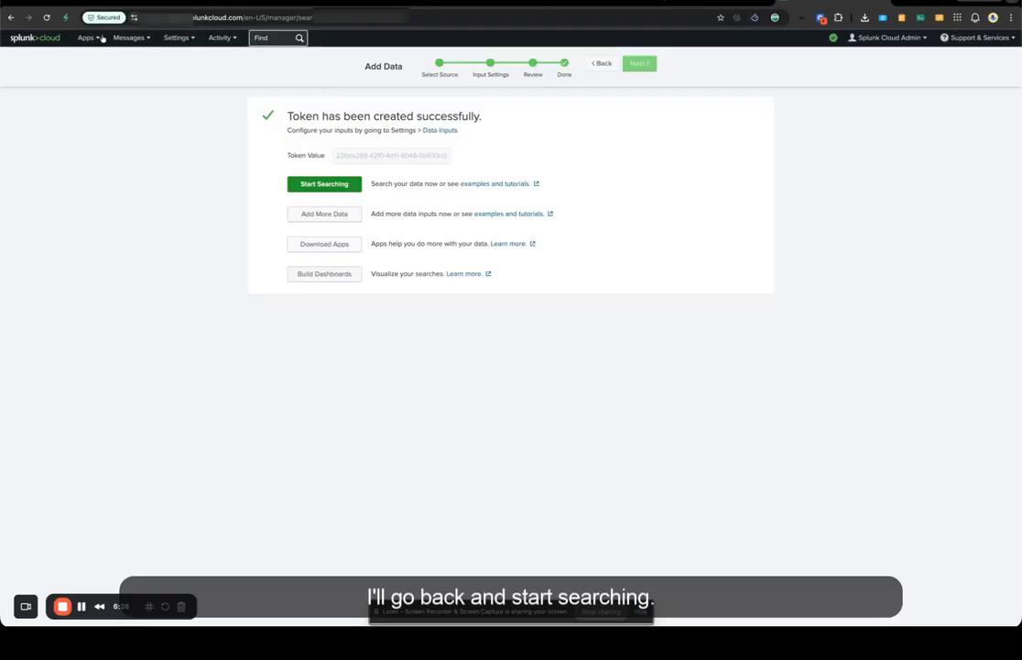
pyautogui.click(34, 41)
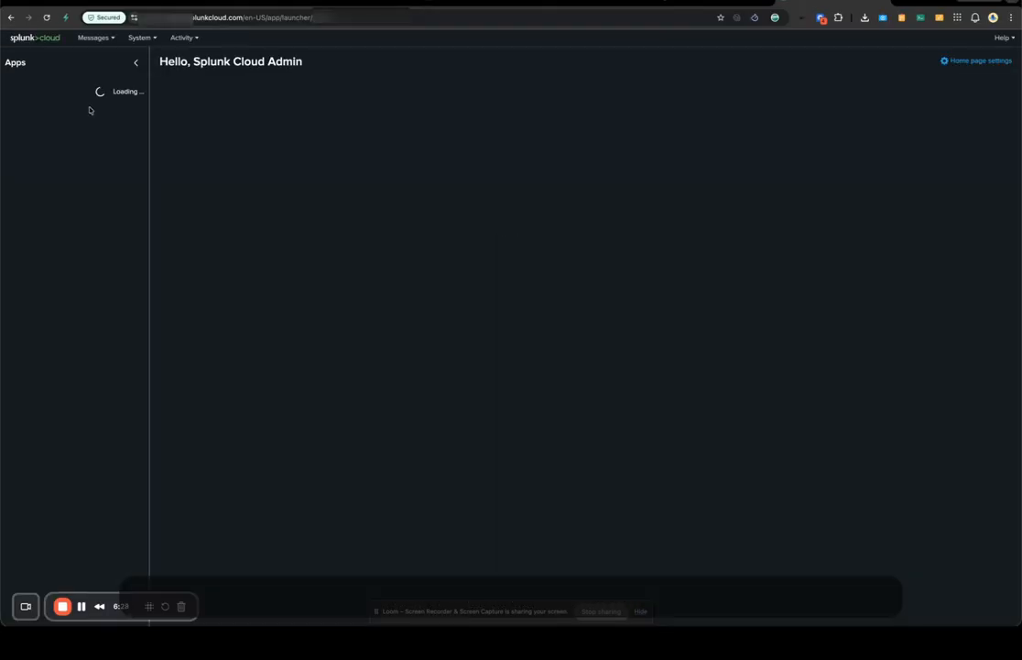
pyautogui.click(51, 129)
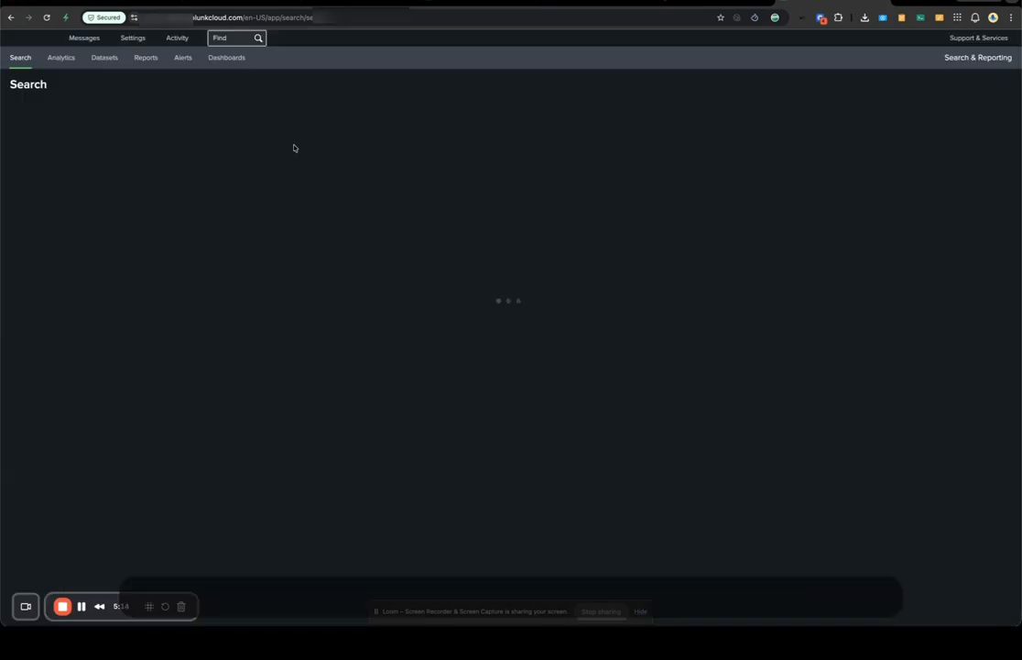
pyautogui.click(161, 108)
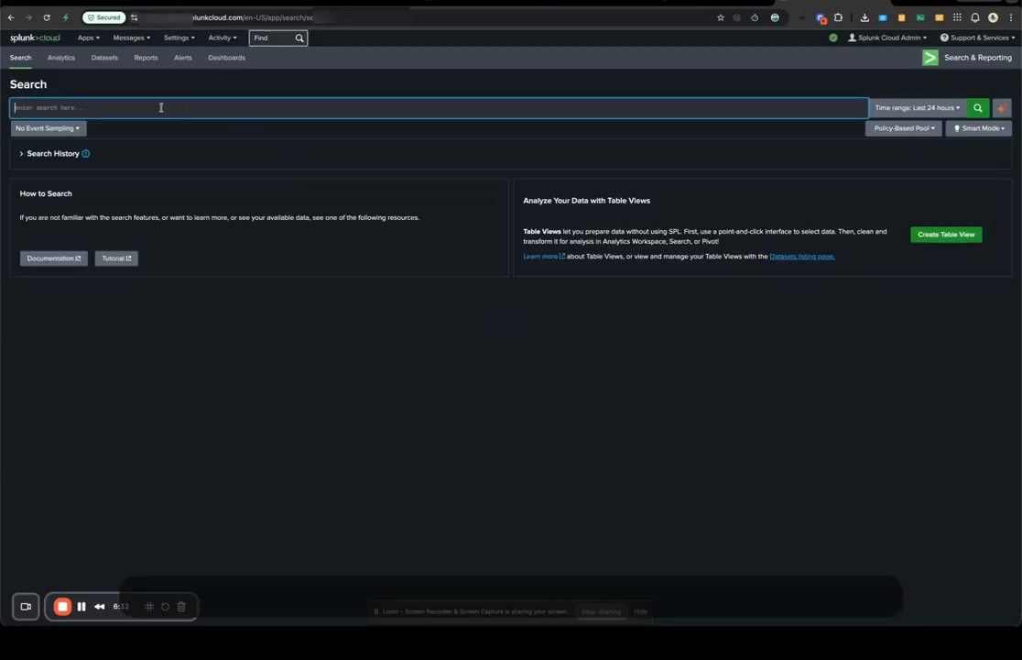
pyautogui.write('sourcetype=')
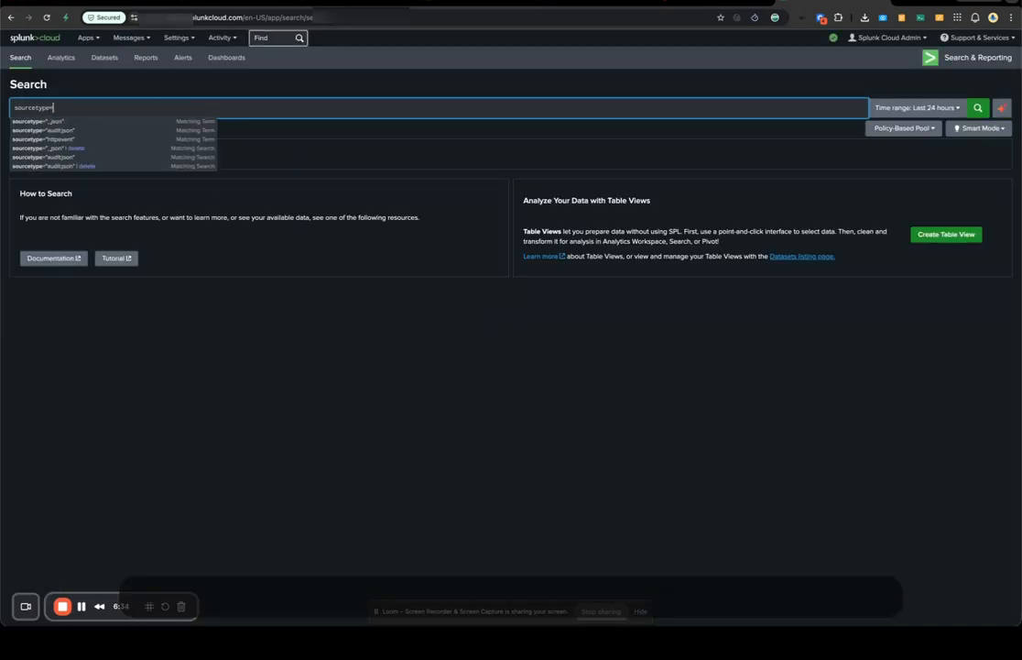
pyautogui.press('Down')
pyautogui.press('Down')
pyautogui.write('=')
pyautogui.press('Return')
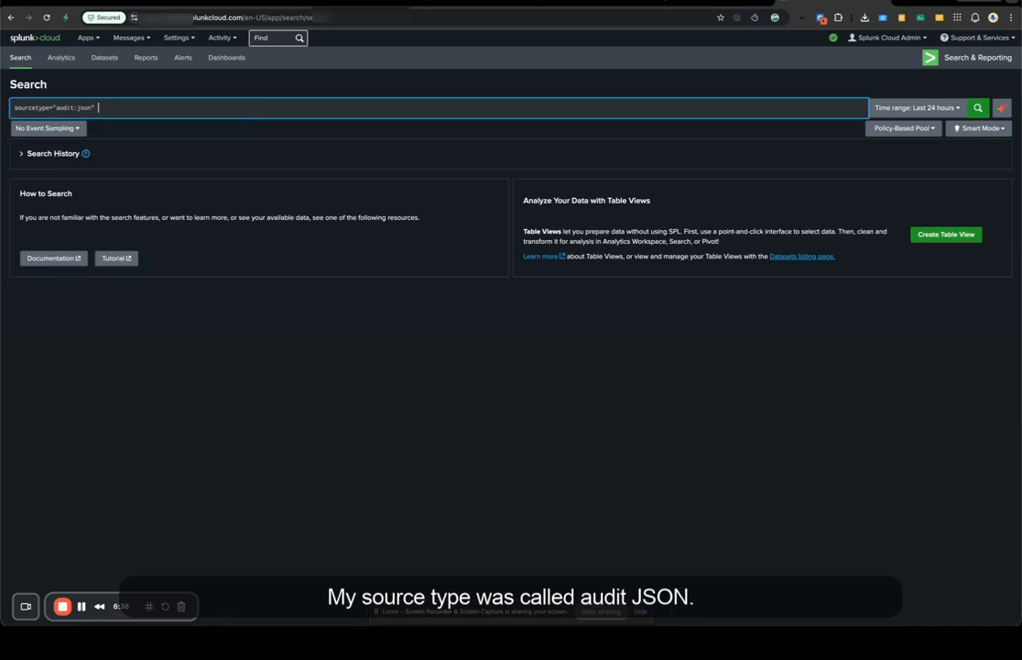
# Set the search's date range to between 10/01/2025 and 12/11/2025 and run the search
pyautogui.click(915, 109)
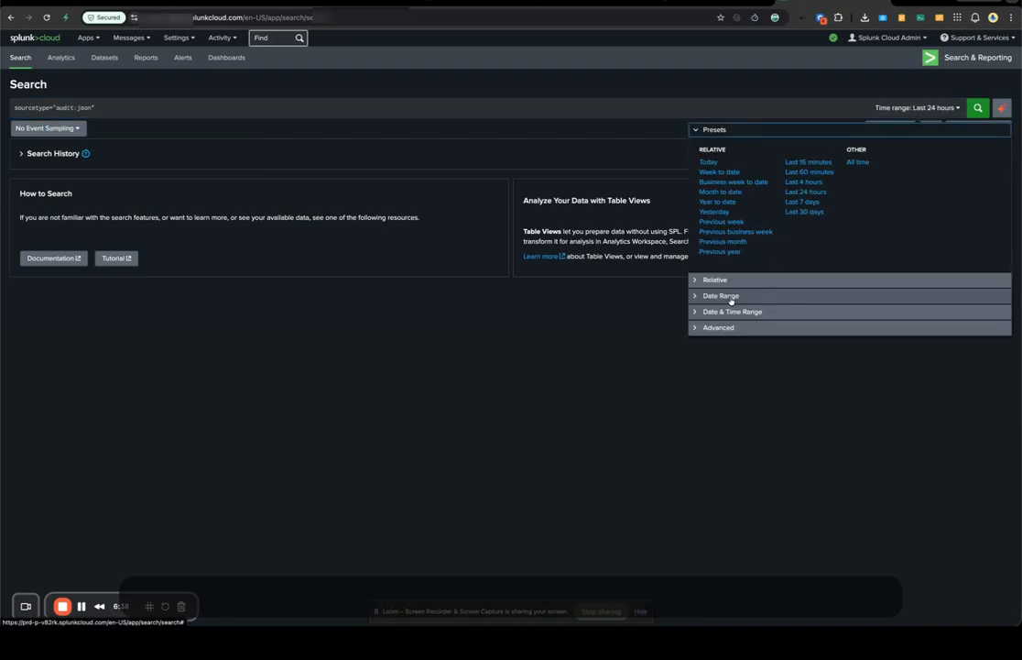
pyautogui.click(738, 297)
pyautogui.click(803, 181)
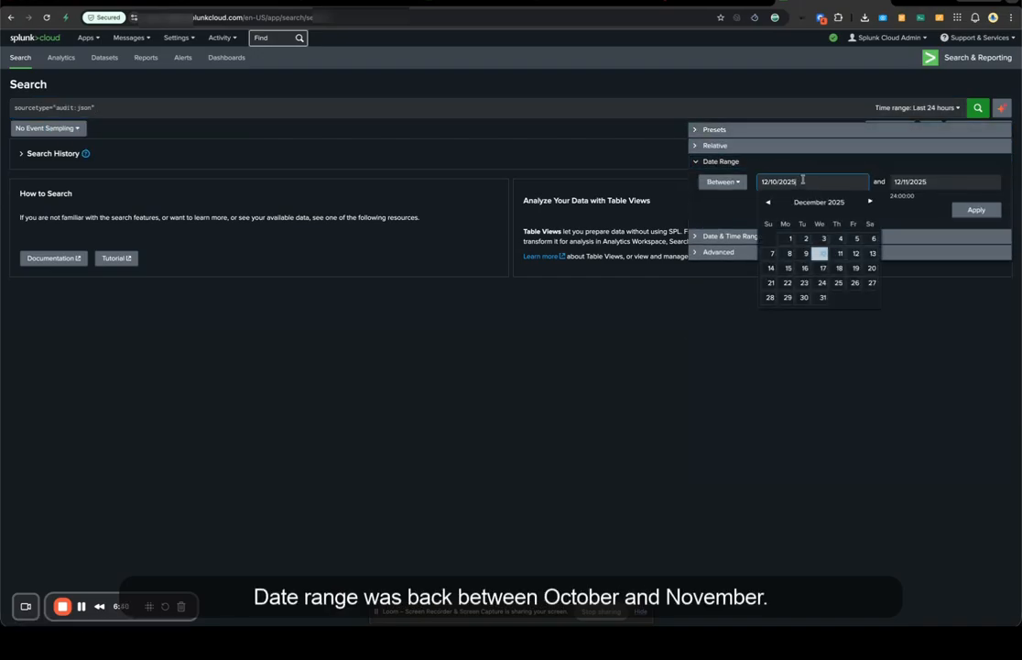
pyautogui.click(768, 202)
pyautogui.click(766, 204)
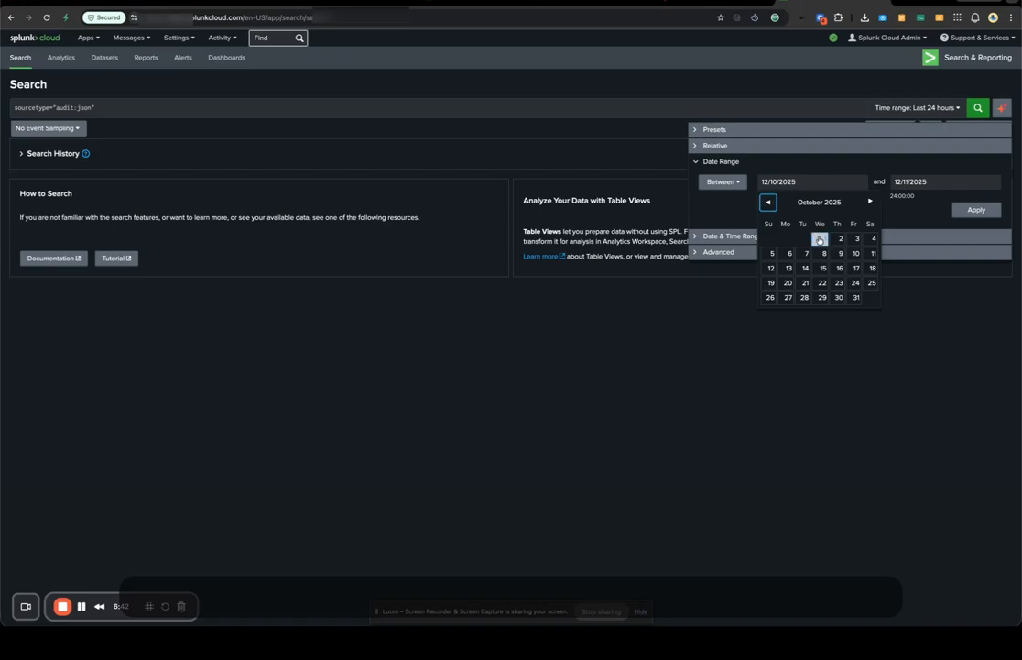
pyautogui.click(825, 238)
pyautogui.click(942, 184)
pyautogui.click(979, 187)
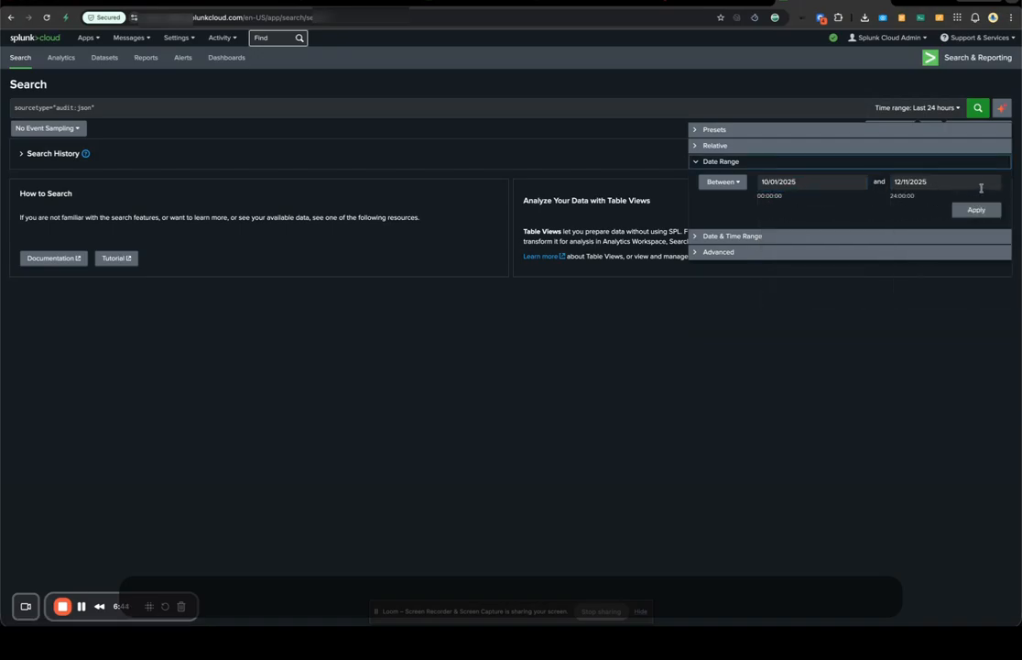
pyautogui.click(971, 210)
pyautogui.click(977, 108)
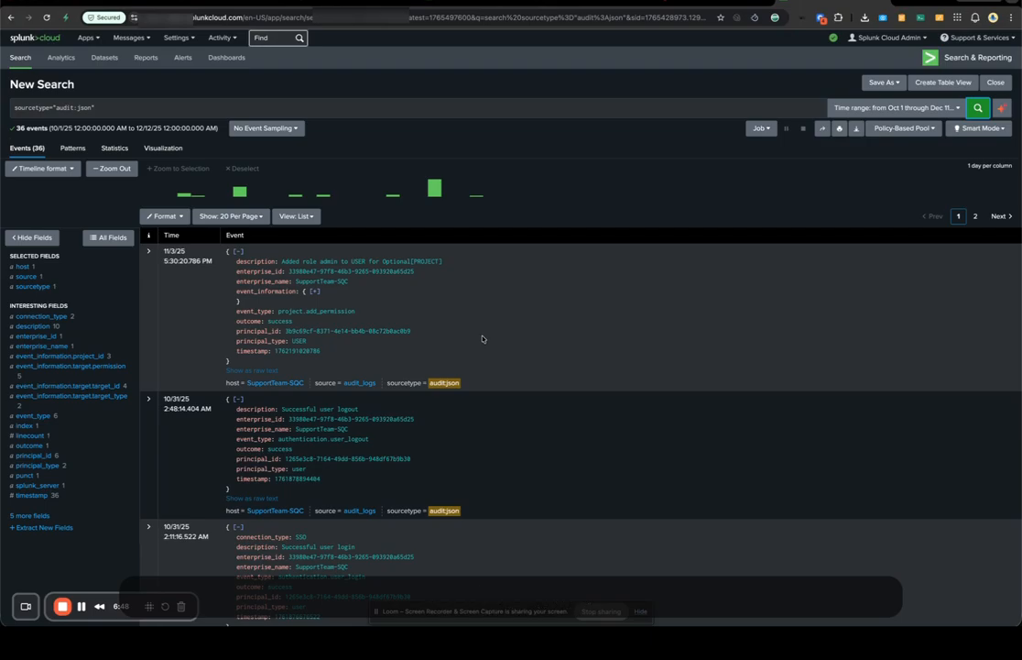
# Look through the separate audit log events in the results, and view the Audit logs page of the SonarQube Cloud documentation
pyautogui.scroll(-5, 483, 339)
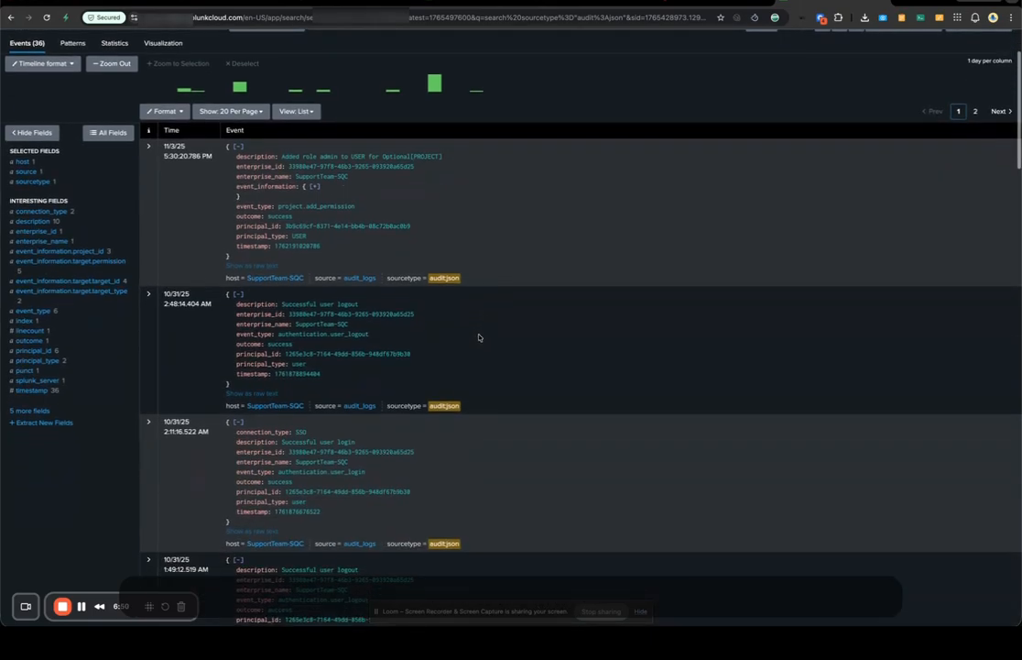
pyautogui.scroll(-2, 478, 337)
pyautogui.scroll(10, 479, 337)
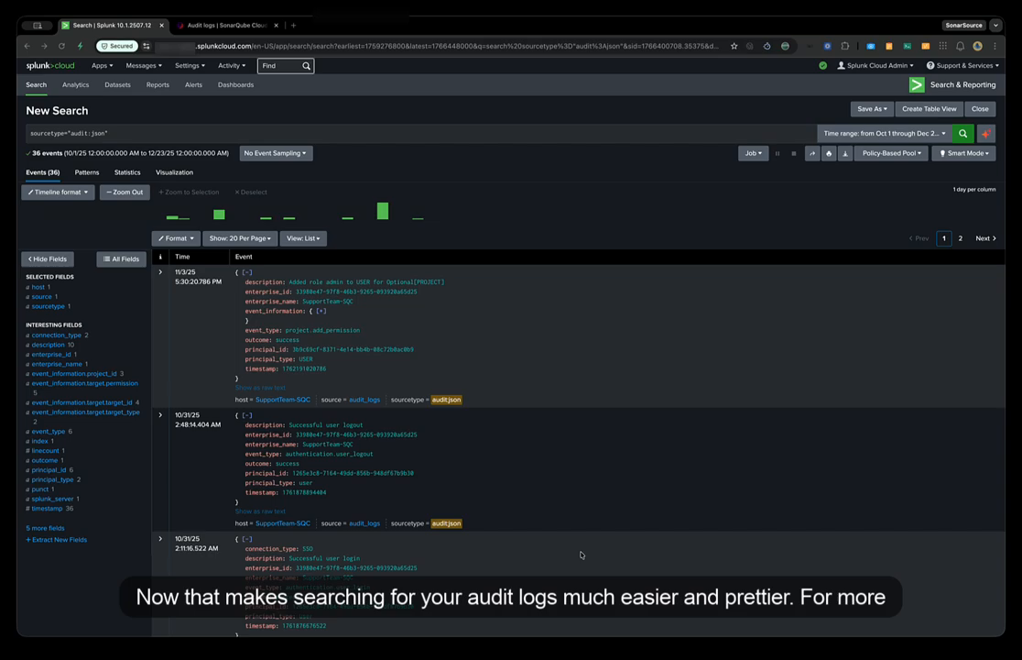
pyautogui.click(246, 27)
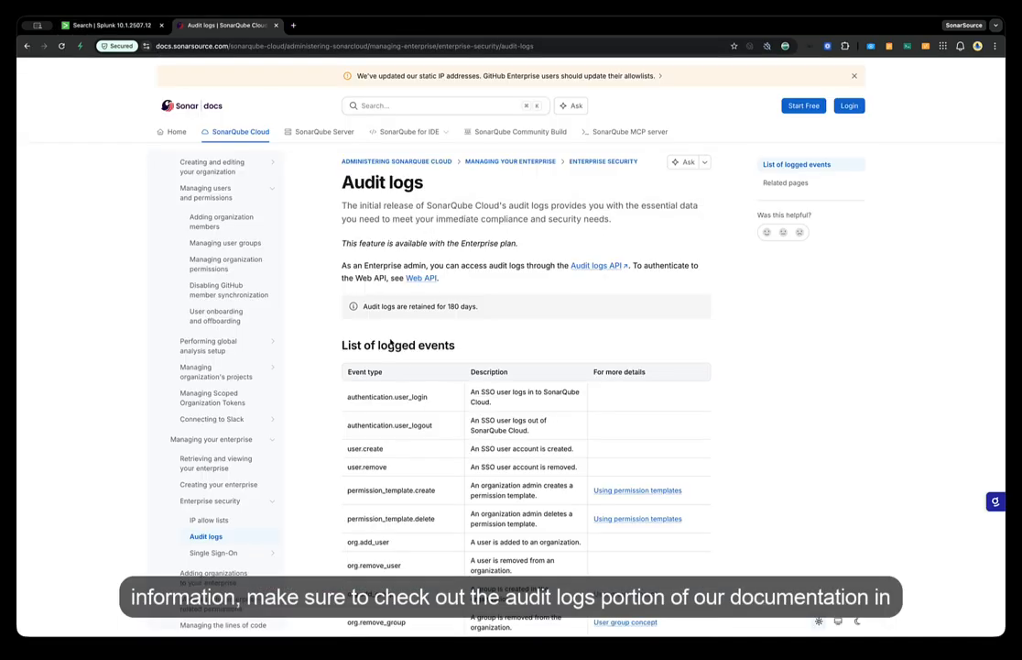